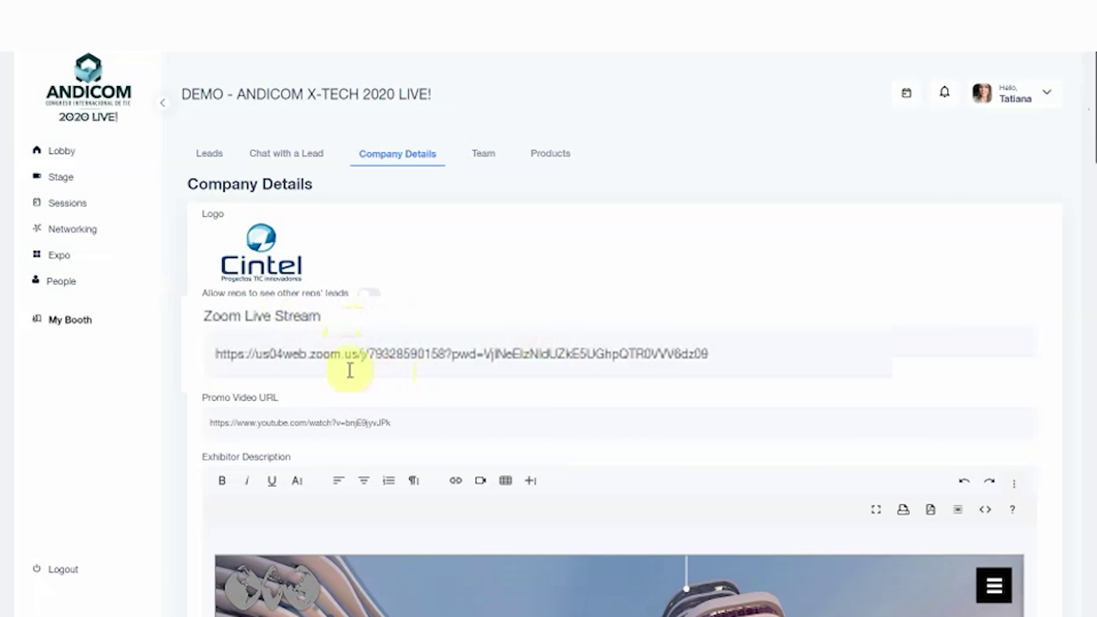
# Step: Expand the Exhibitor Description editor in the booth's company details to full screen
pyautogui.click(446, 377)
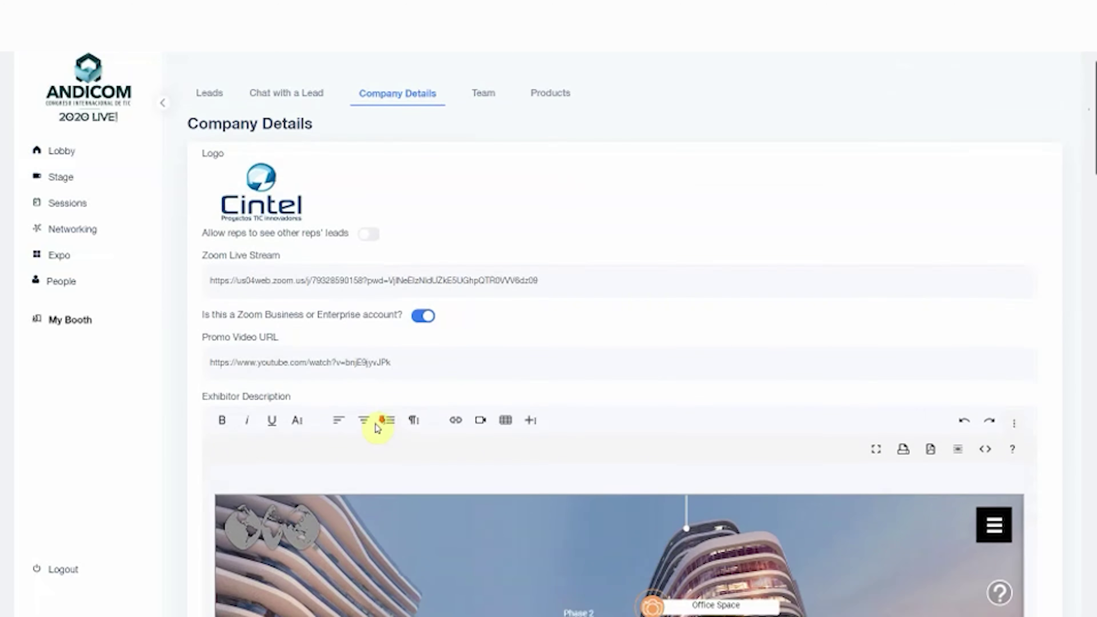
pyautogui.scroll(-4, 380, 418)
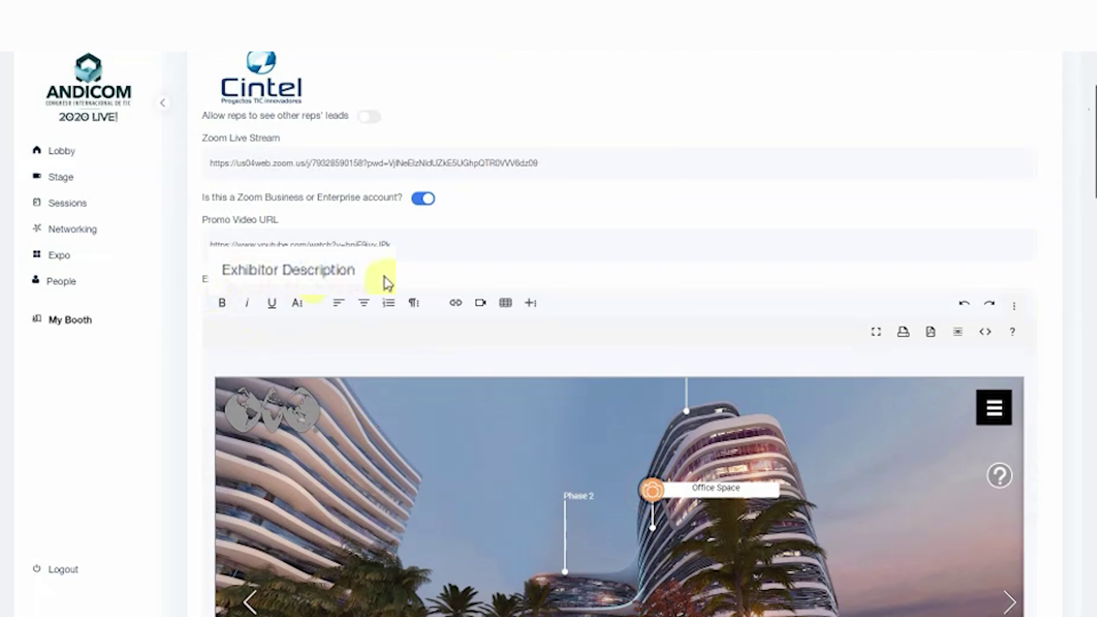
pyautogui.scroll(-1, 431, 373)
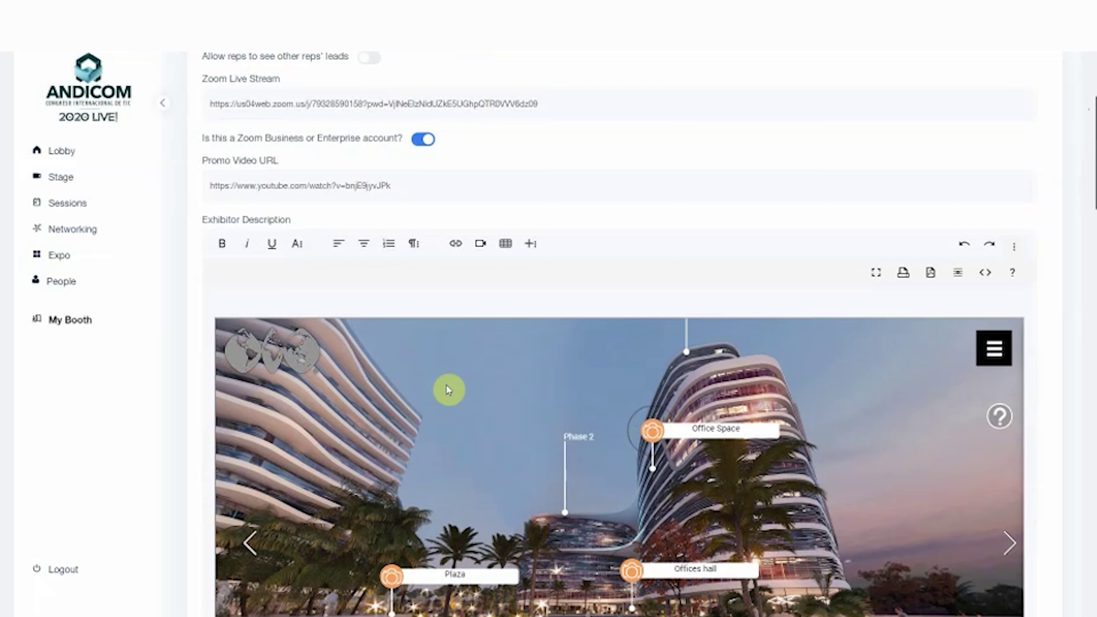
pyautogui.scroll(2, 490, 395)
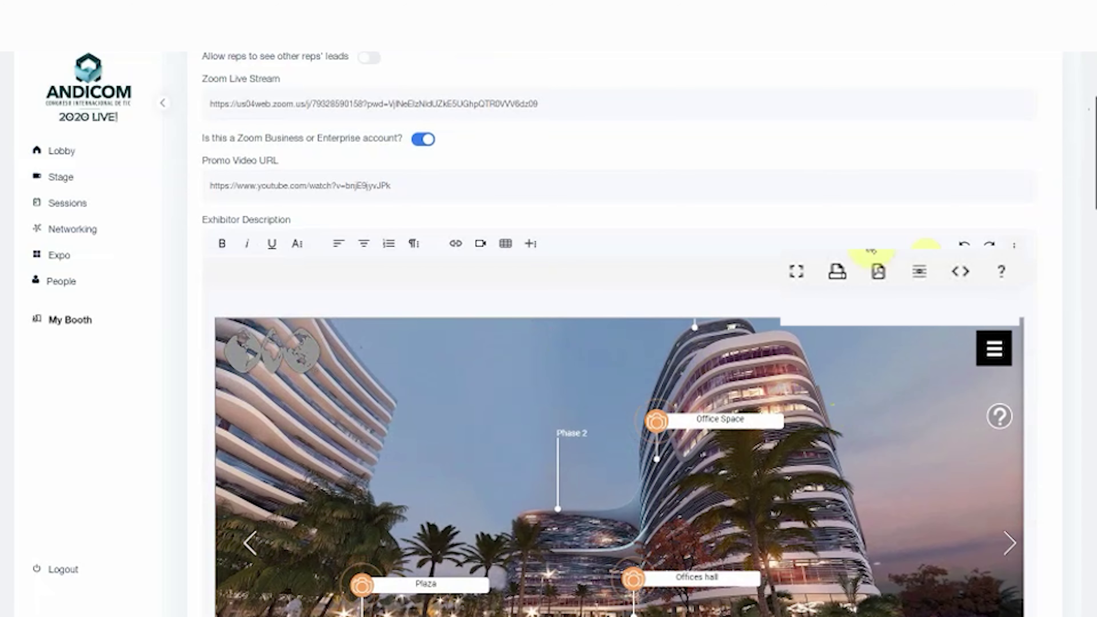
pyautogui.click(802, 275)
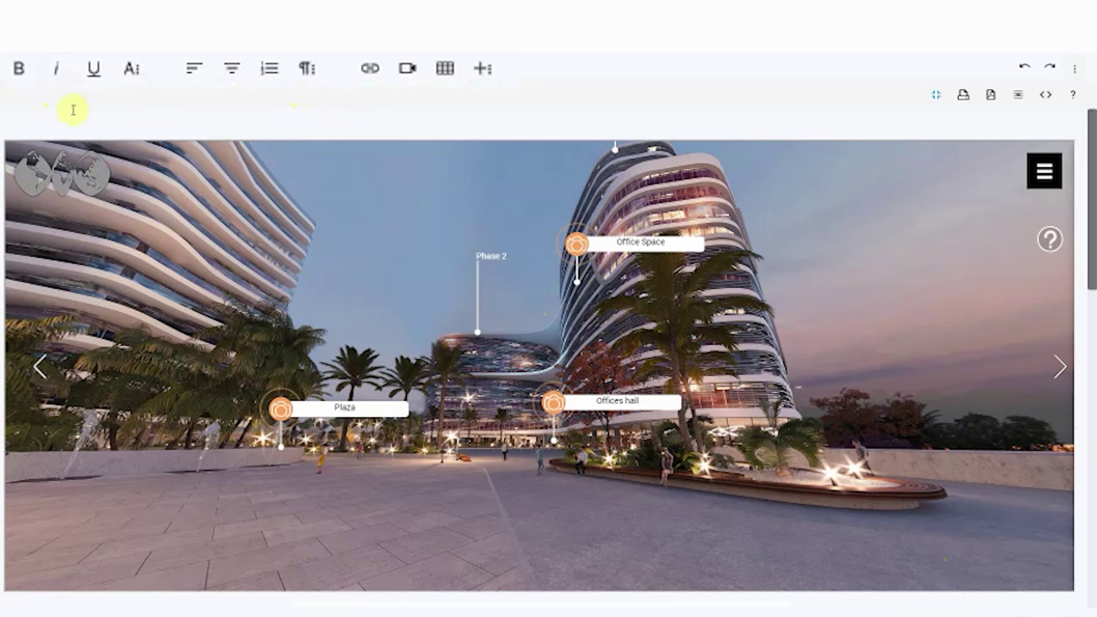
# Step: Paste the Word welcome text above the panorama in the description, keeping its format, and try bold on the whole paragraph
pyautogui.hotkey('ctrl', 'v')
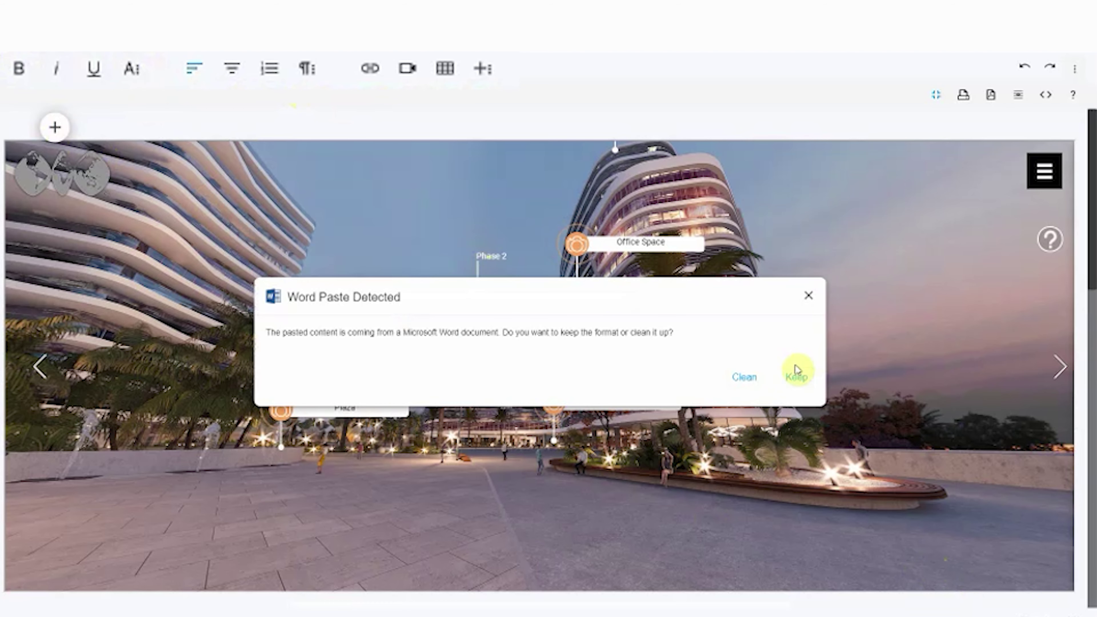
pyautogui.click(789, 380)
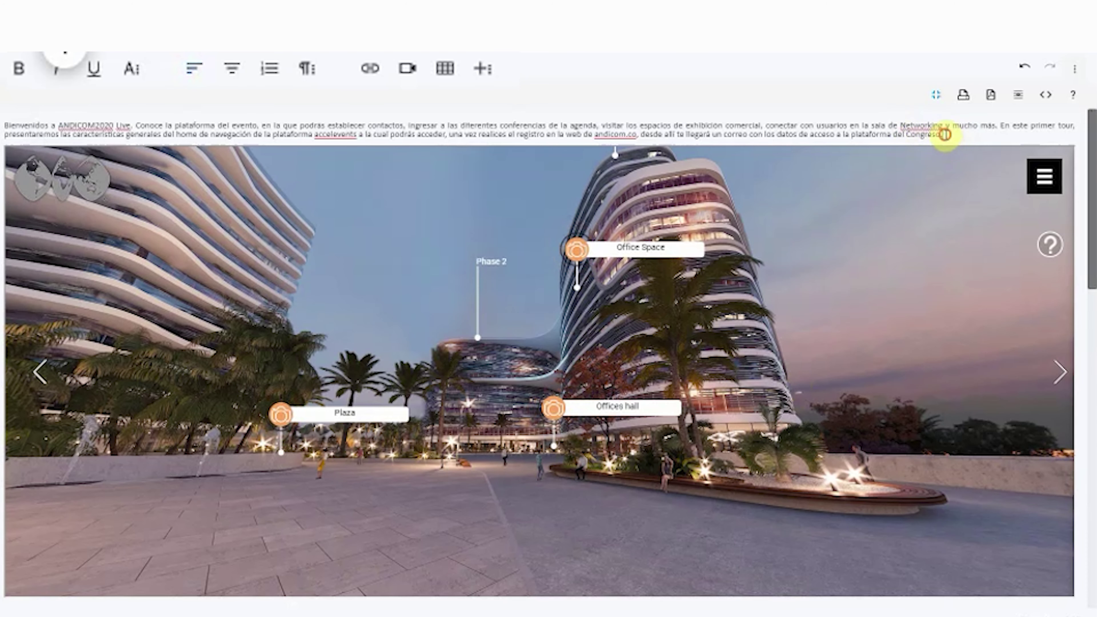
pyautogui.moveTo(942, 134); pyautogui.dragTo(12, 120)
pyautogui.click(22, 71)
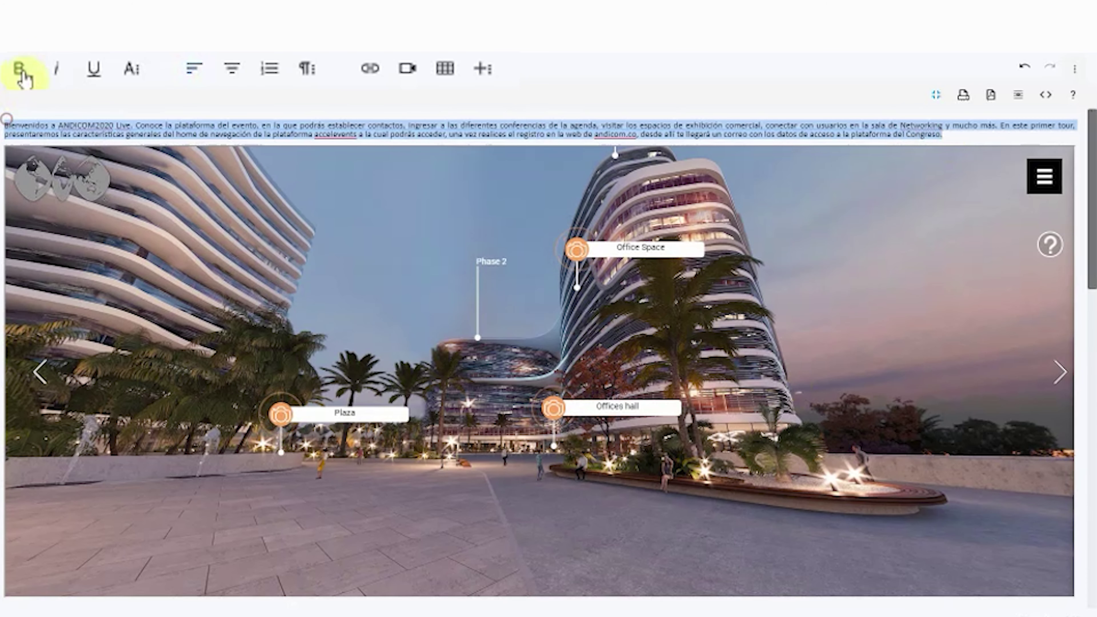
pyautogui.click(23, 69)
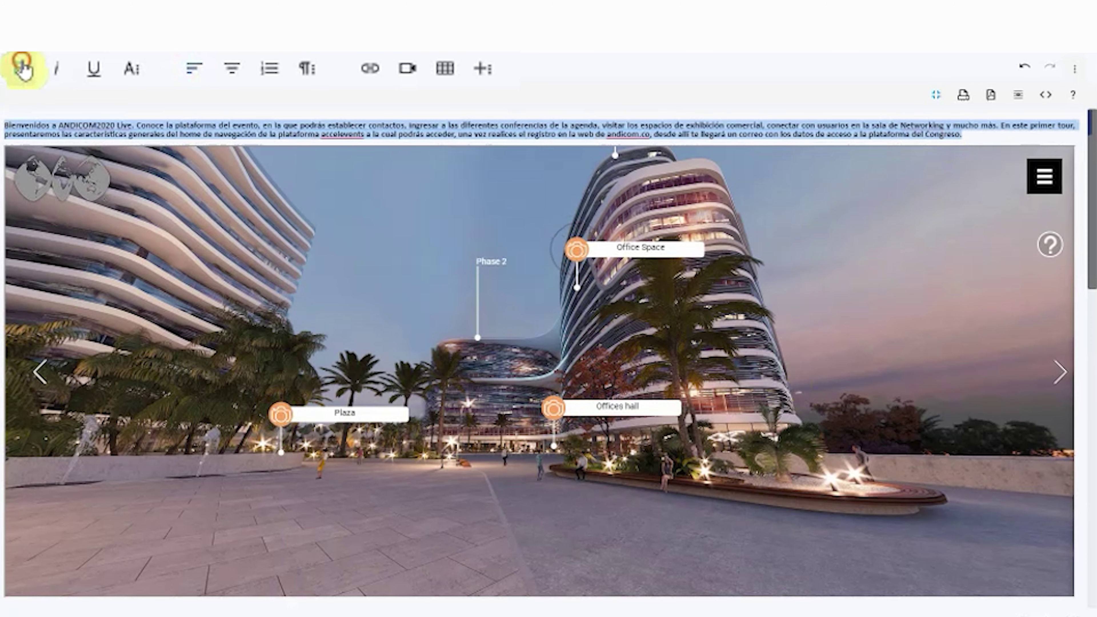
# Step: Try italic, font, text colour and highlight formatting on the pasted paragraph, and undo the latest formatting changes
pyautogui.click(55, 68)
pyautogui.click(131, 68)
pyautogui.click(214, 112)
pyautogui.click(258, 121)
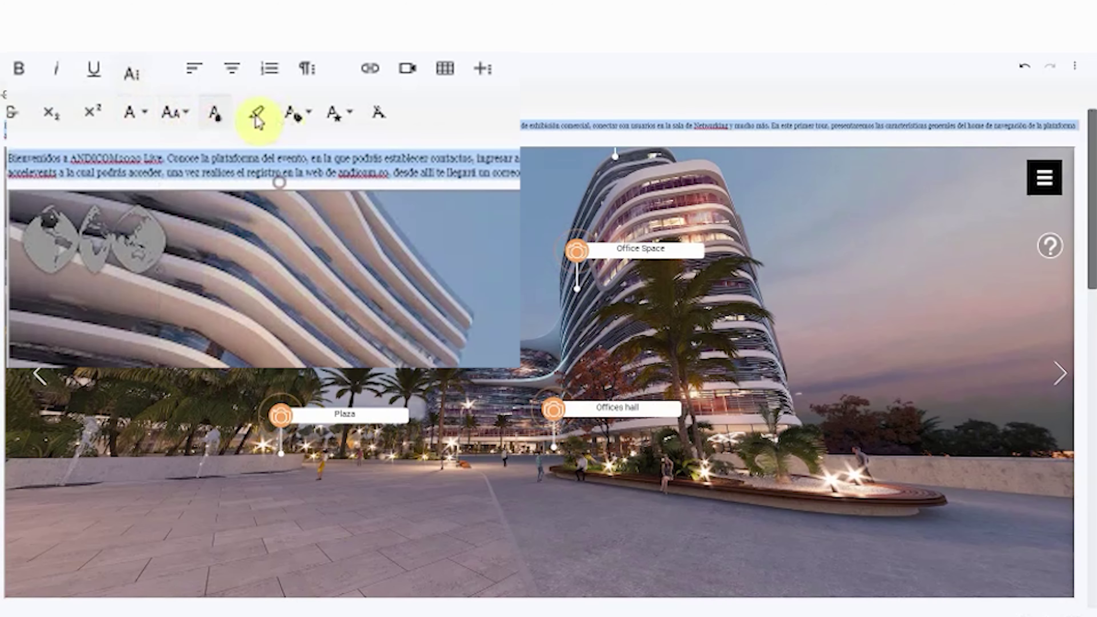
pyautogui.click(4, 140)
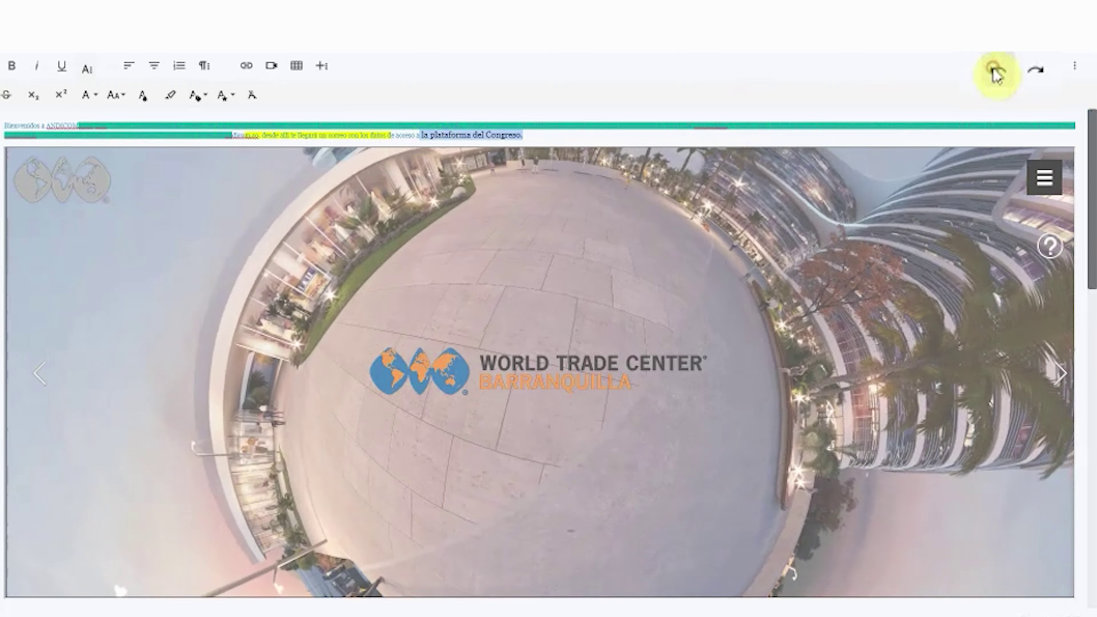
pyautogui.click(995, 76)
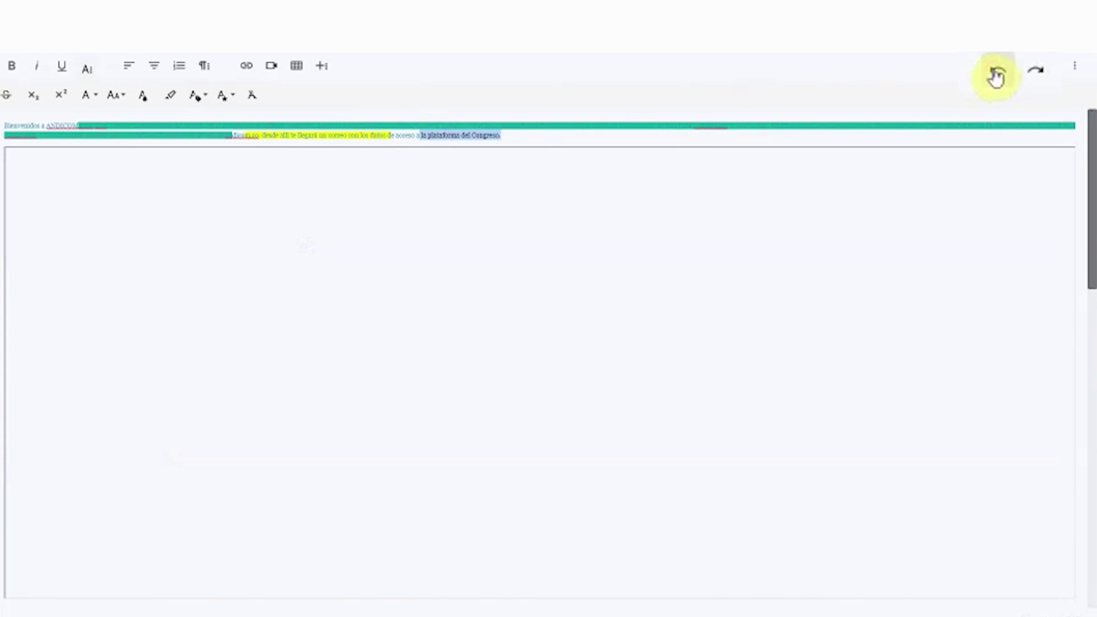
pyautogui.click(995, 76)
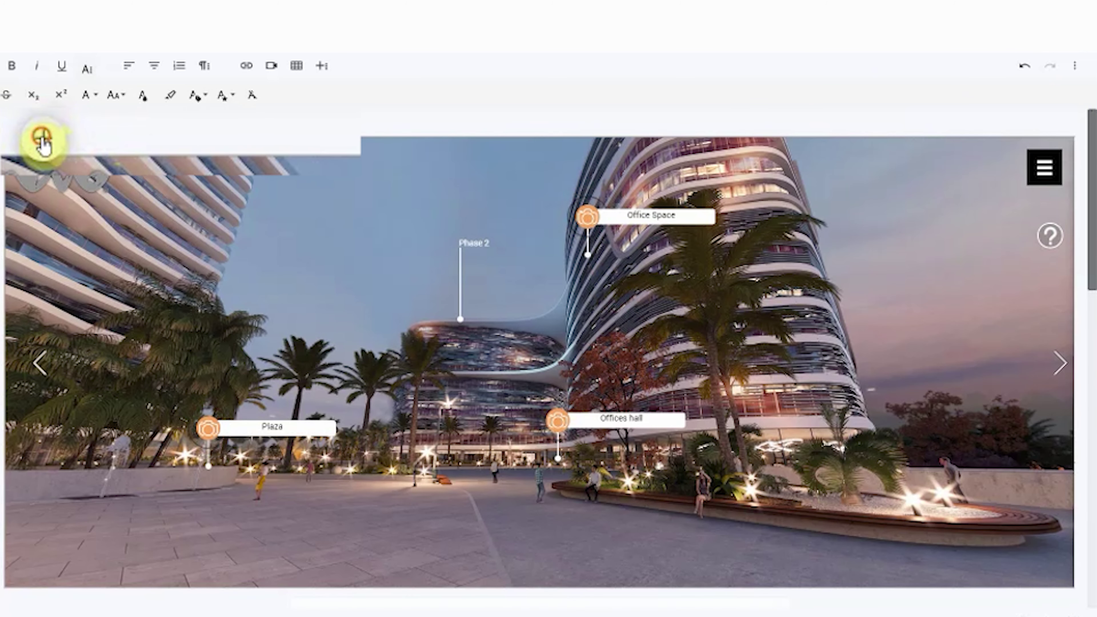
# Step: Try the quick insert options on the empty line above the panorama, including inserting an image from a file
pyautogui.click(43, 139)
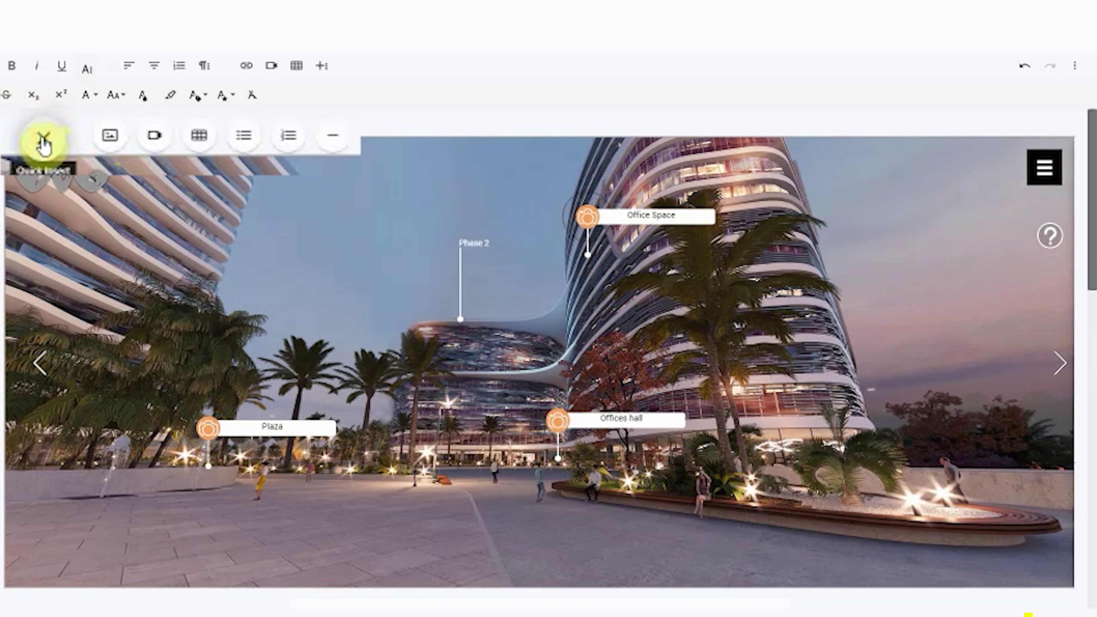
pyautogui.click(113, 139)
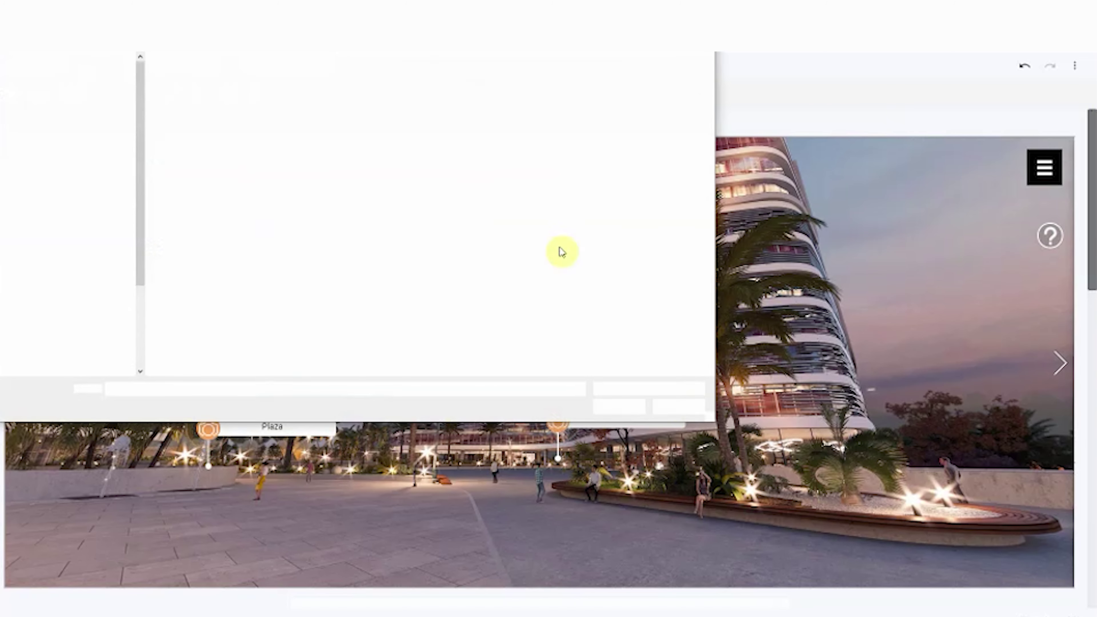
pyautogui.click(680, 406)
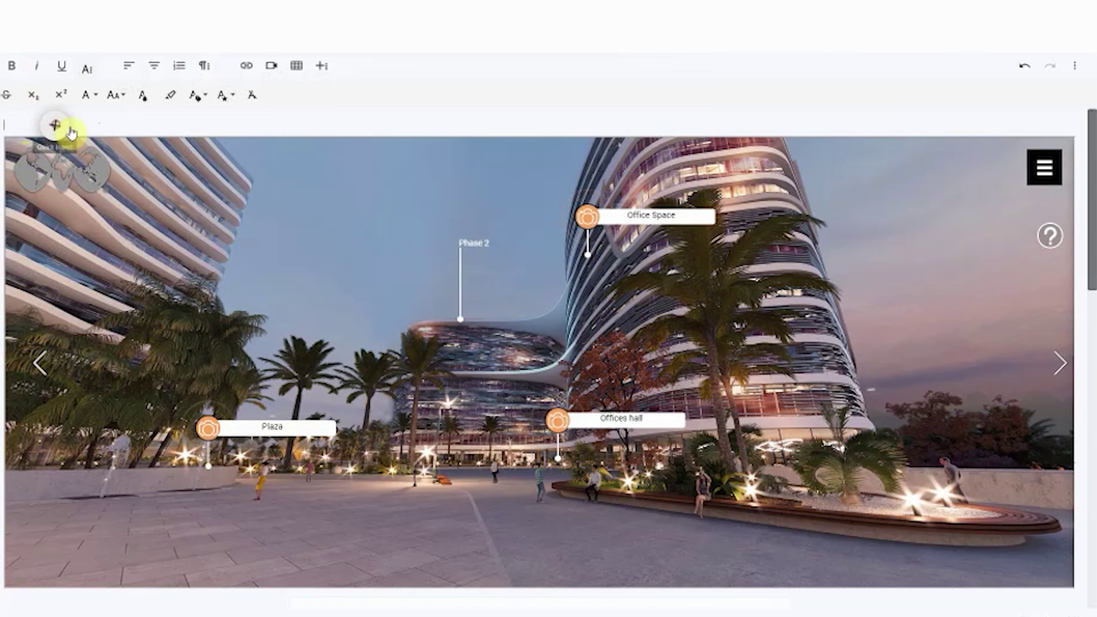
pyautogui.click(54, 126)
pyautogui.click(129, 124)
pyautogui.click(667, 148)
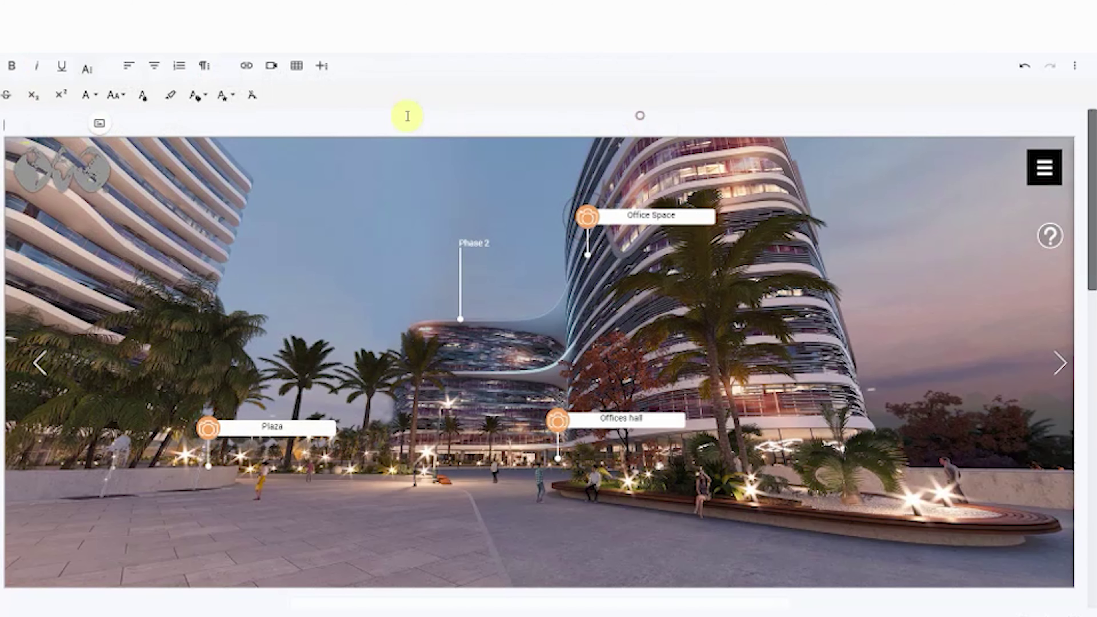
pyautogui.click(18, 118)
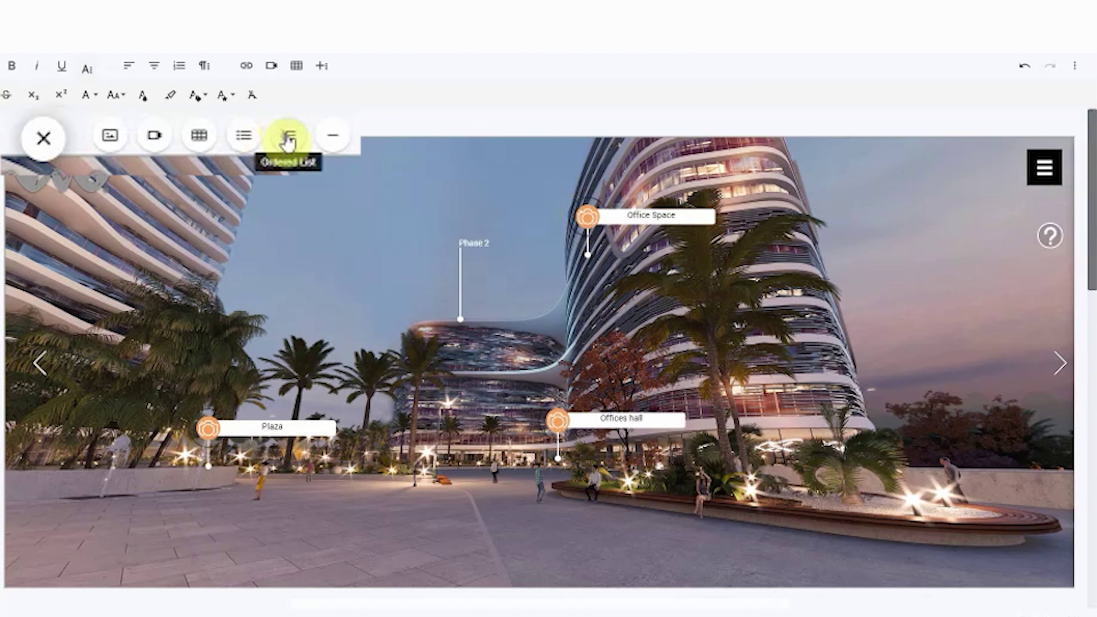
pyautogui.click(325, 140)
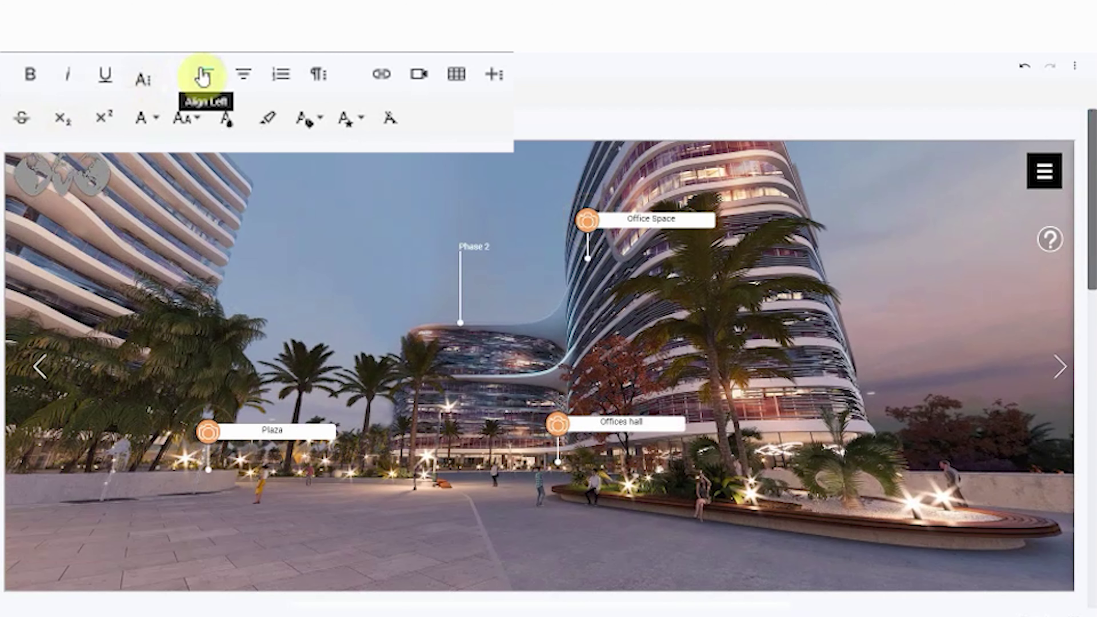
# Step: Enter some sample text above the panorama and try the alignment options, ending with left alignment
pyautogui.click(244, 74)
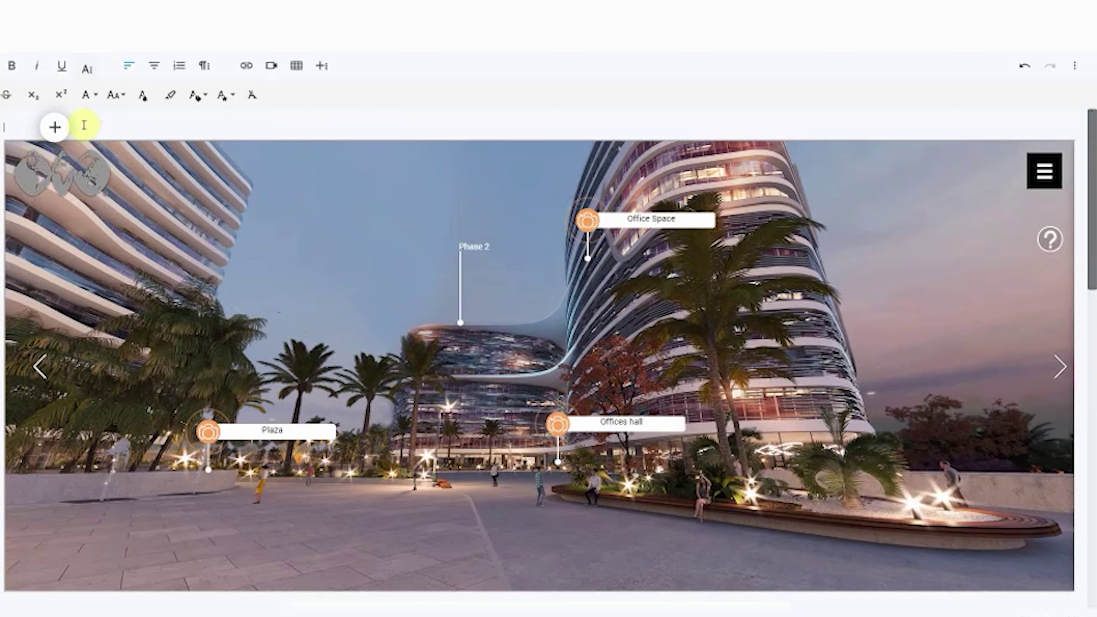
pyautogui.write('N')
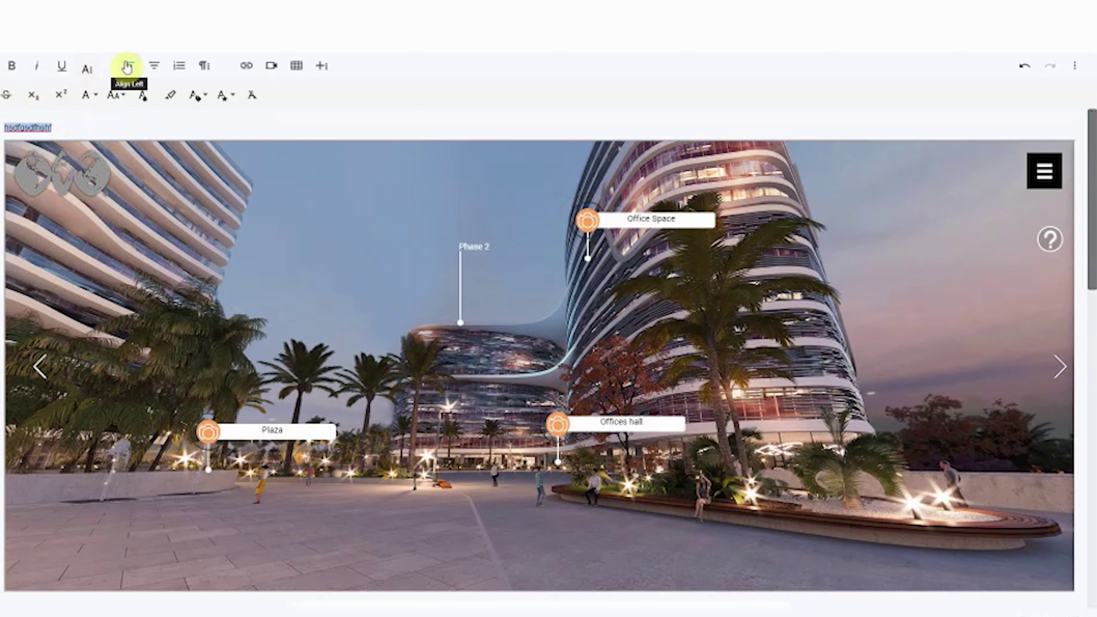
pyautogui.click(134, 67)
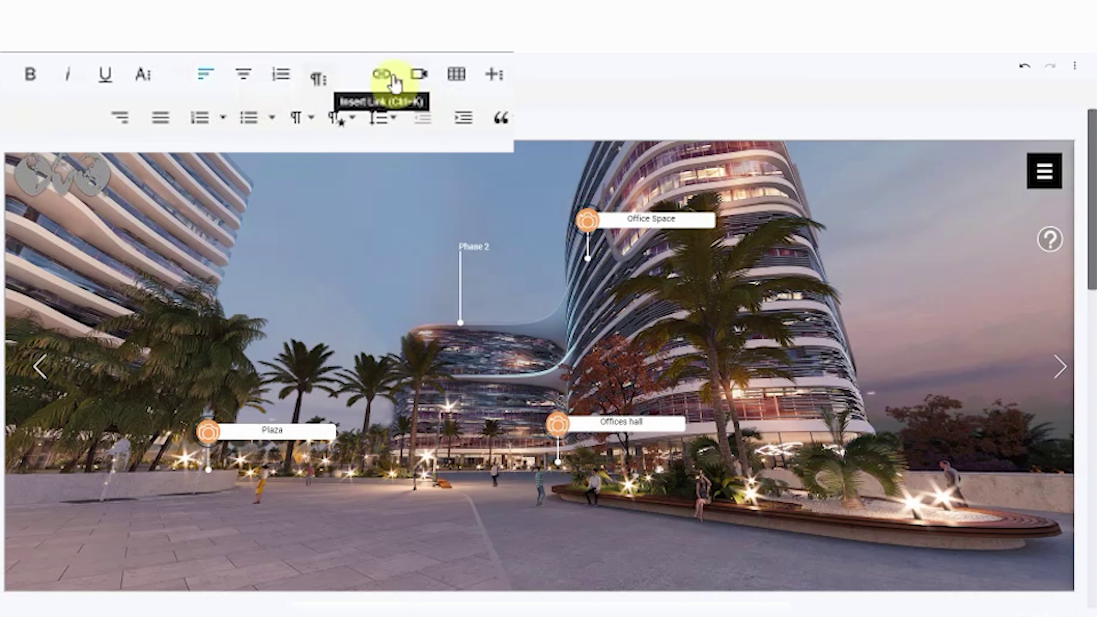
pyautogui.click(257, 66)
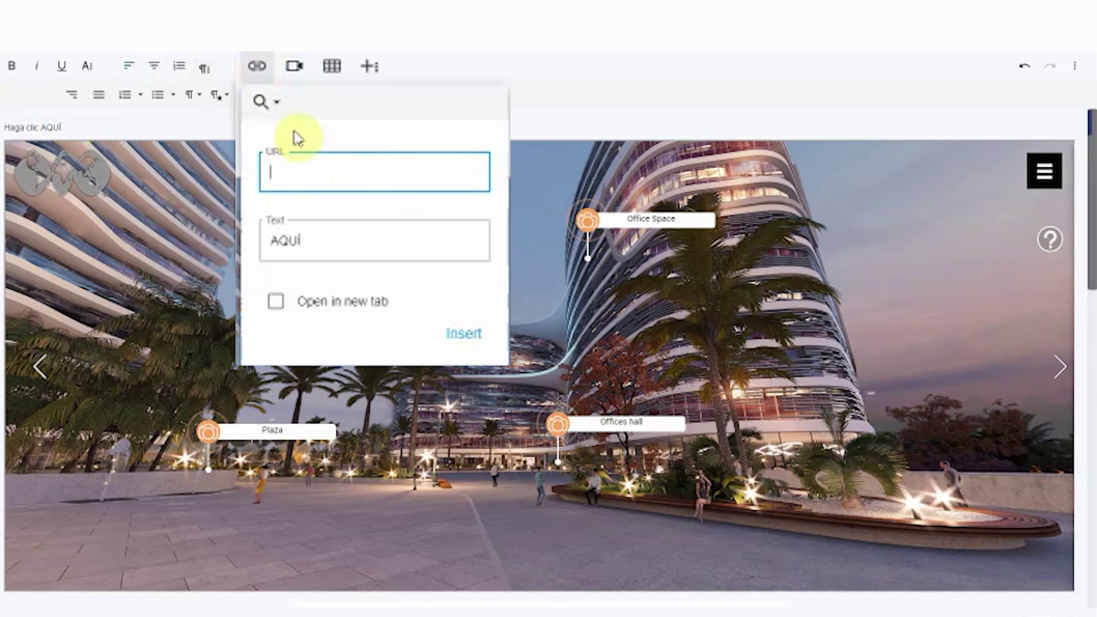
pyautogui.write('https://www.youtube.com/watch?v=n6kp7fEIgEA')
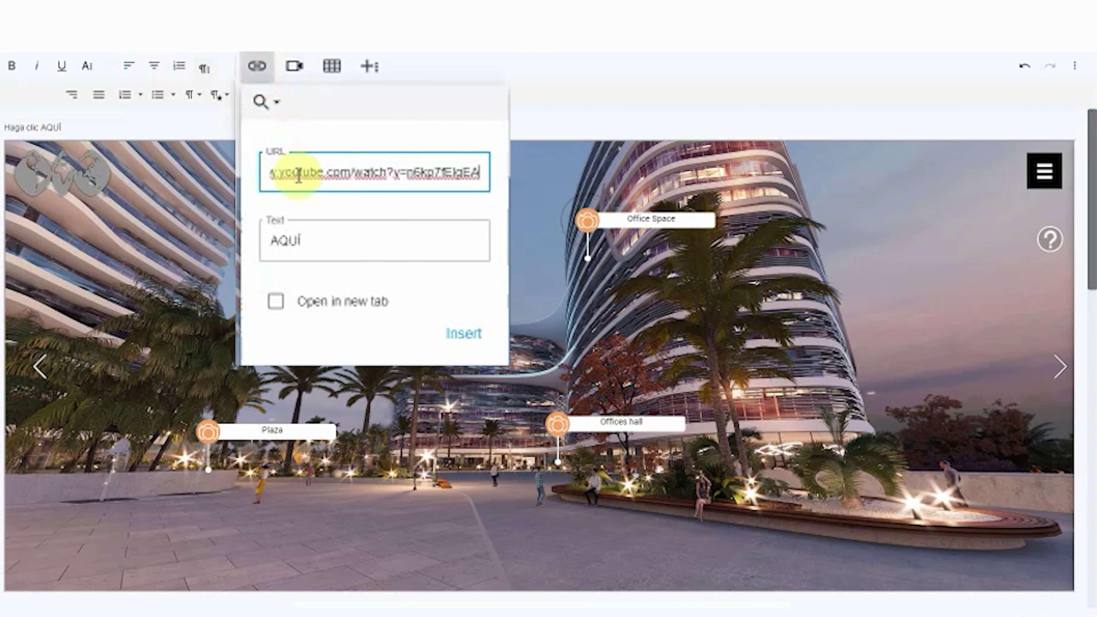
pyautogui.click(275, 303)
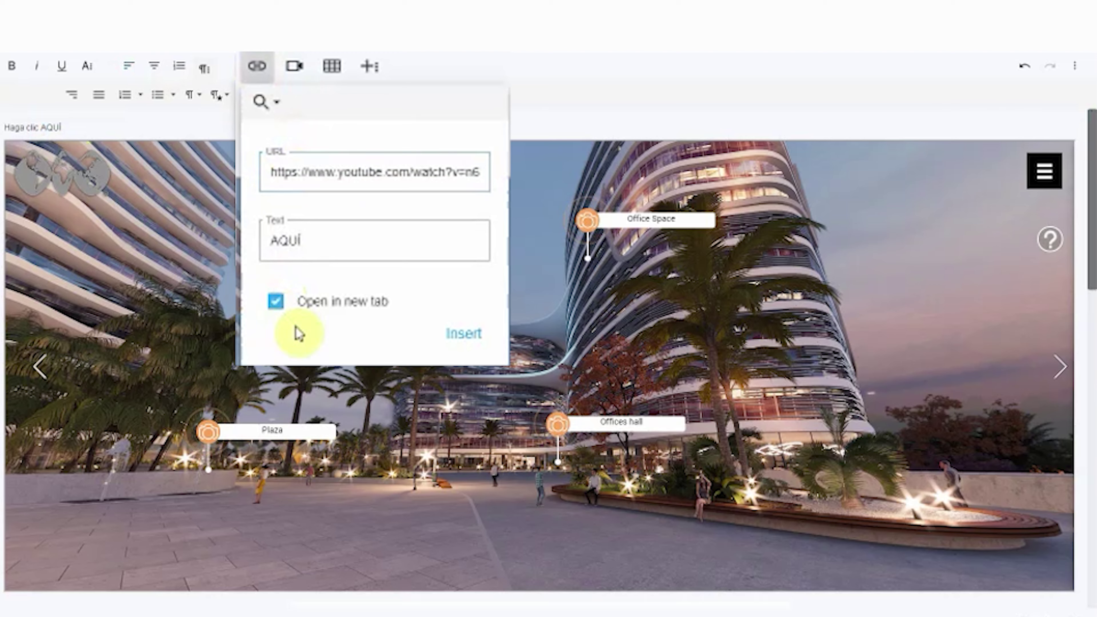
pyautogui.click(465, 334)
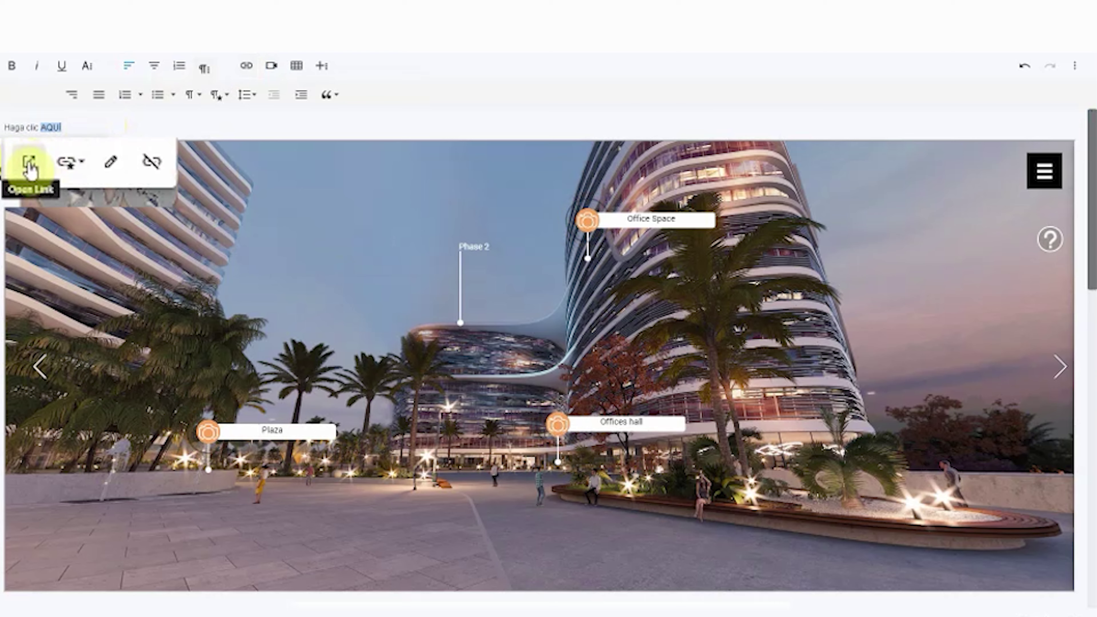
# Step: Review the style options and edit settings available for the AQUÍ link
pyautogui.click(74, 166)
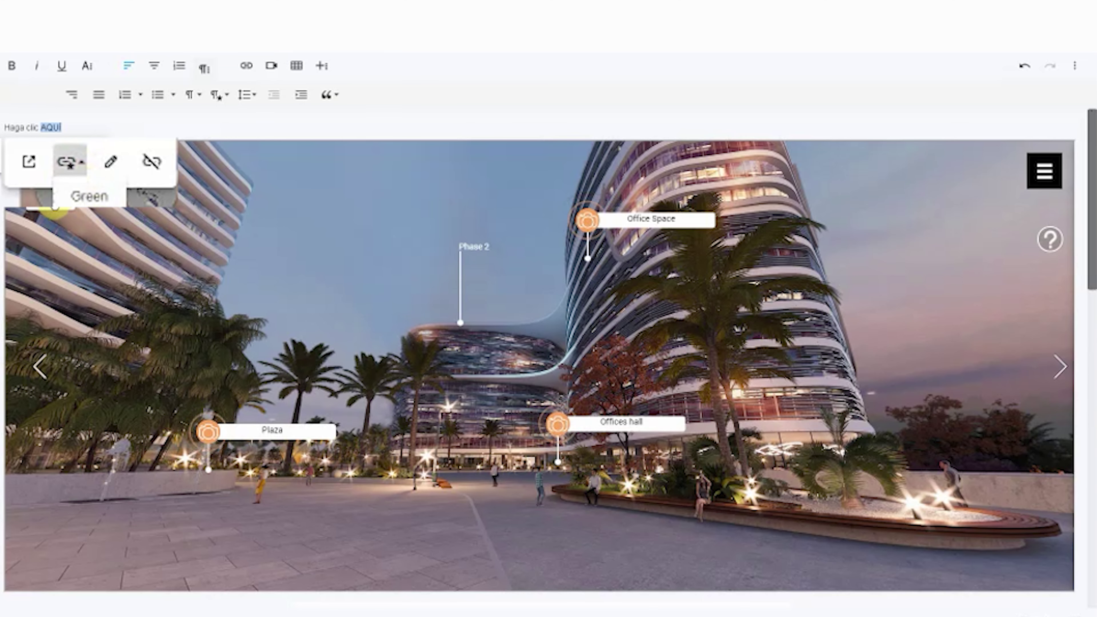
pyautogui.click(111, 164)
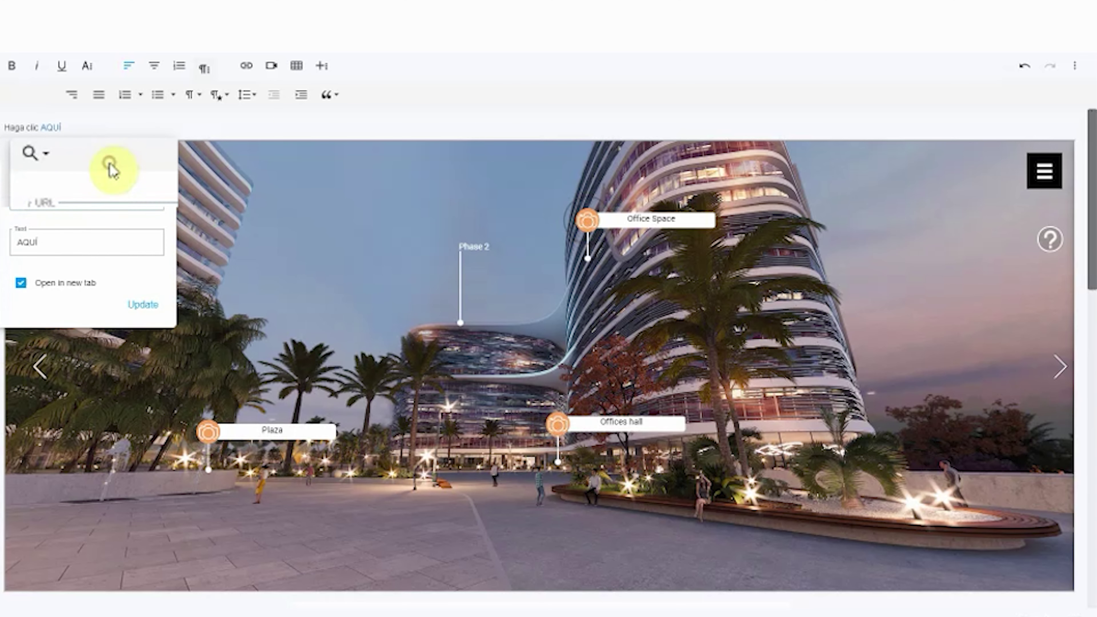
pyautogui.click(295, 332)
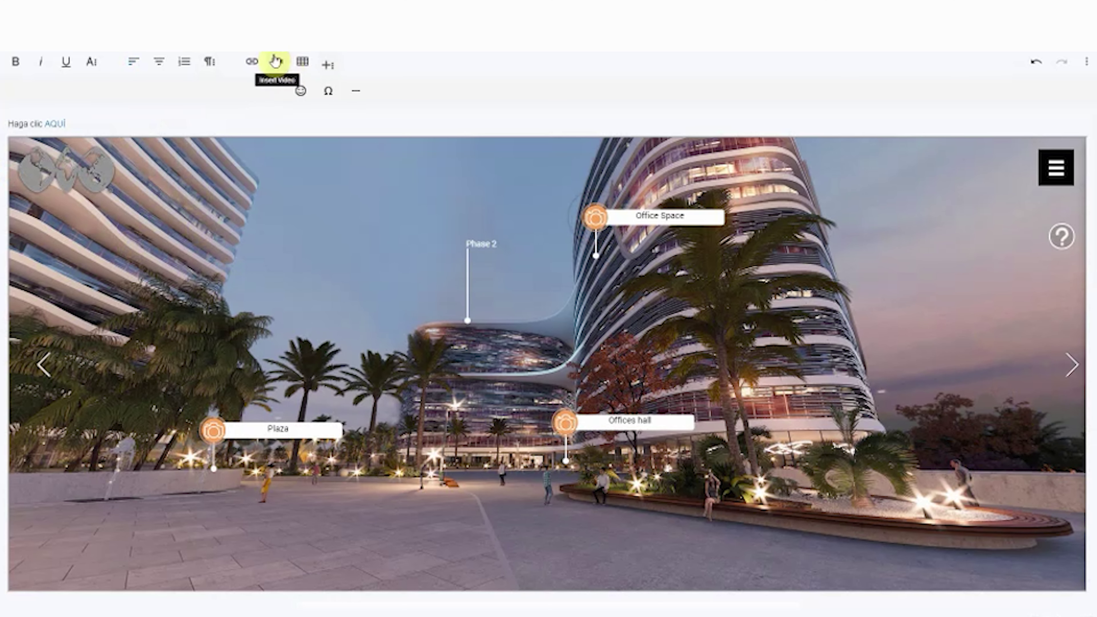
pyautogui.click(278, 65)
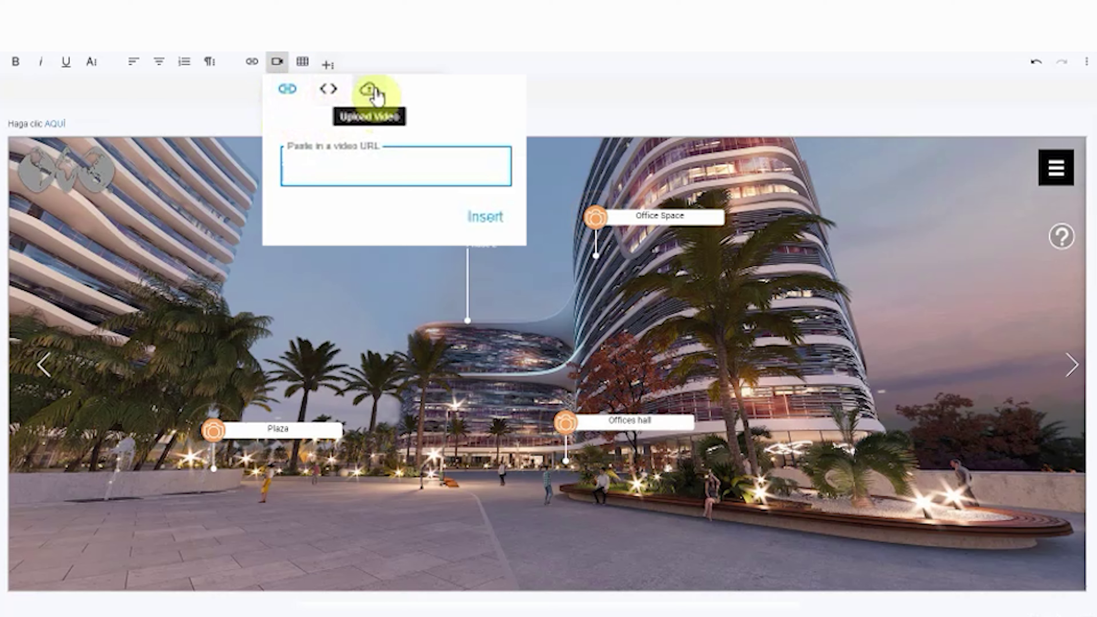
pyautogui.write('https://www.youtube.com/watch?v=n6kp7fElgEA')
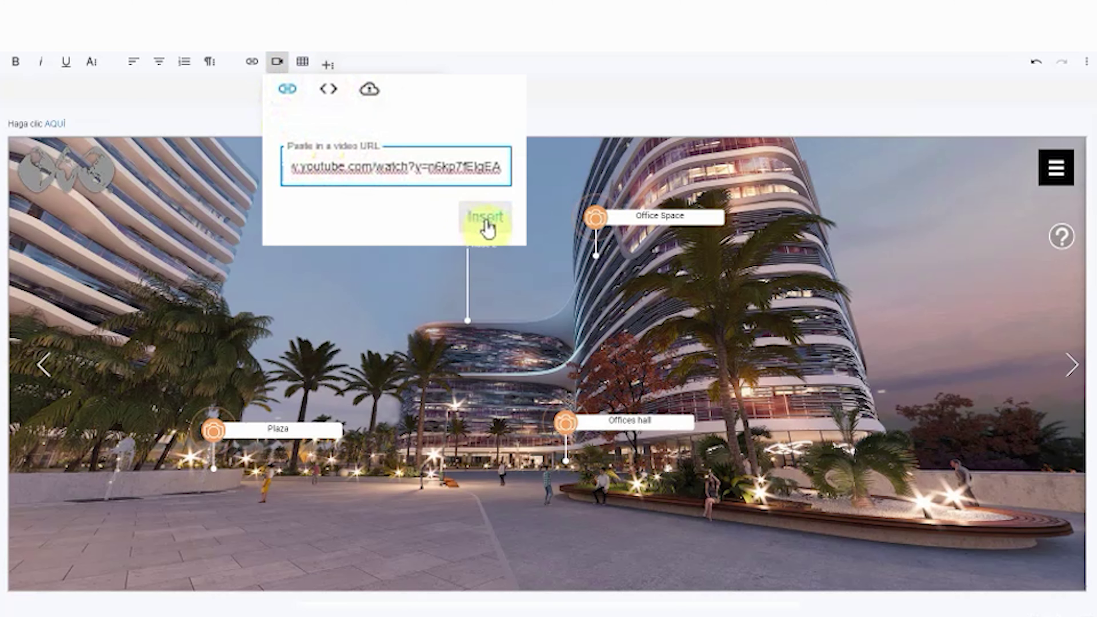
pyautogui.click(417, 178)
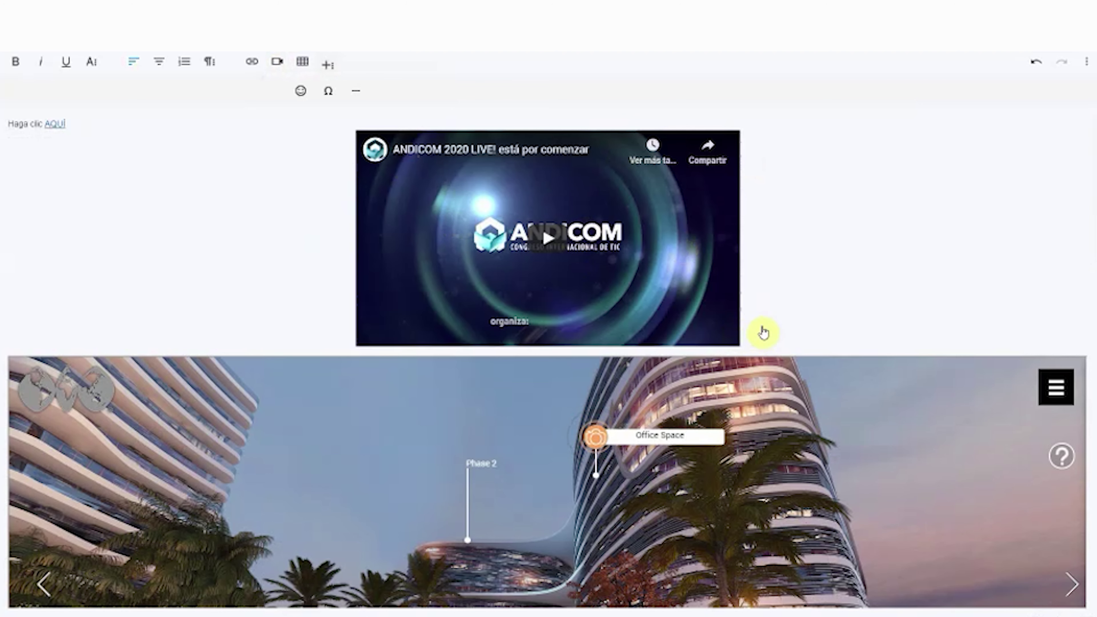
pyautogui.hotkey('ctrl', 'z')
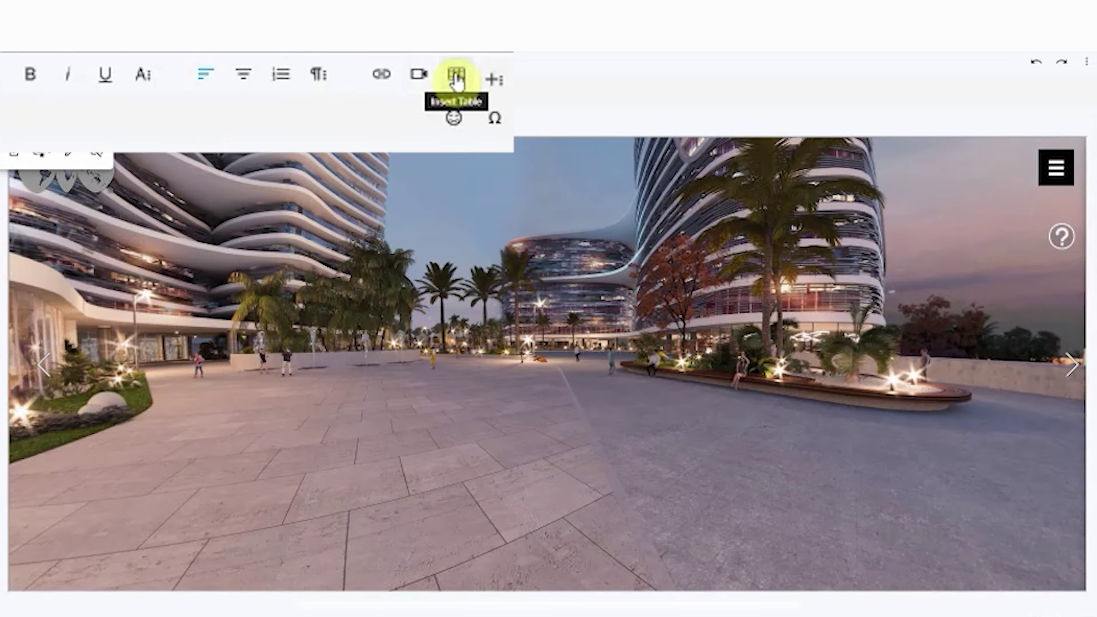
# Step: Preview a 2 × 7 table size and show the additional insert options such as emoticons and special characters
pyautogui.click(456, 77)
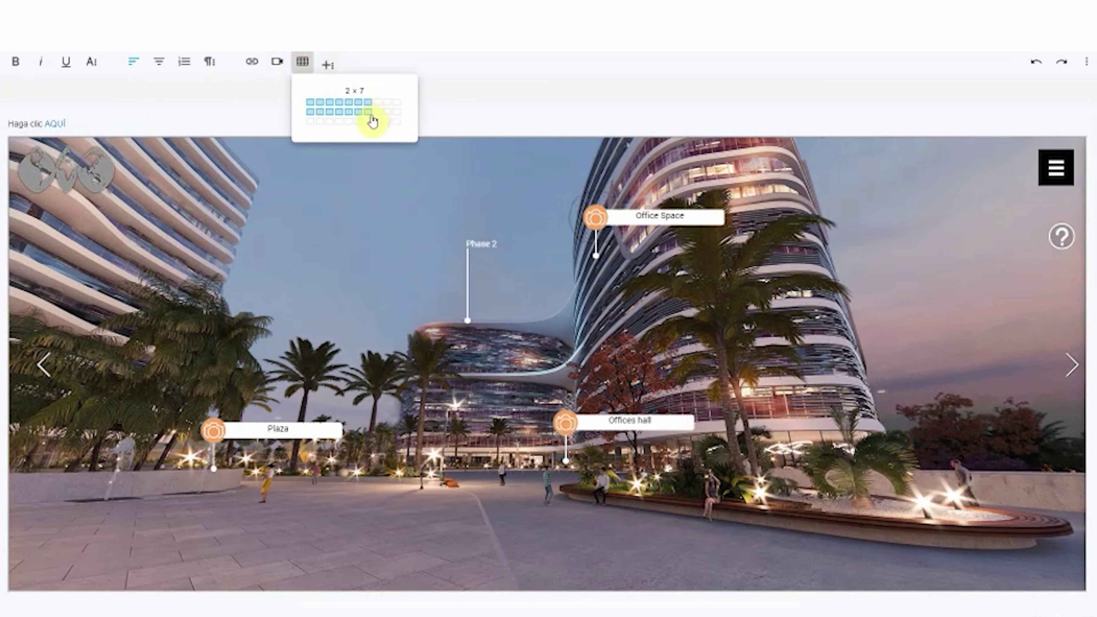
pyautogui.click(328, 65)
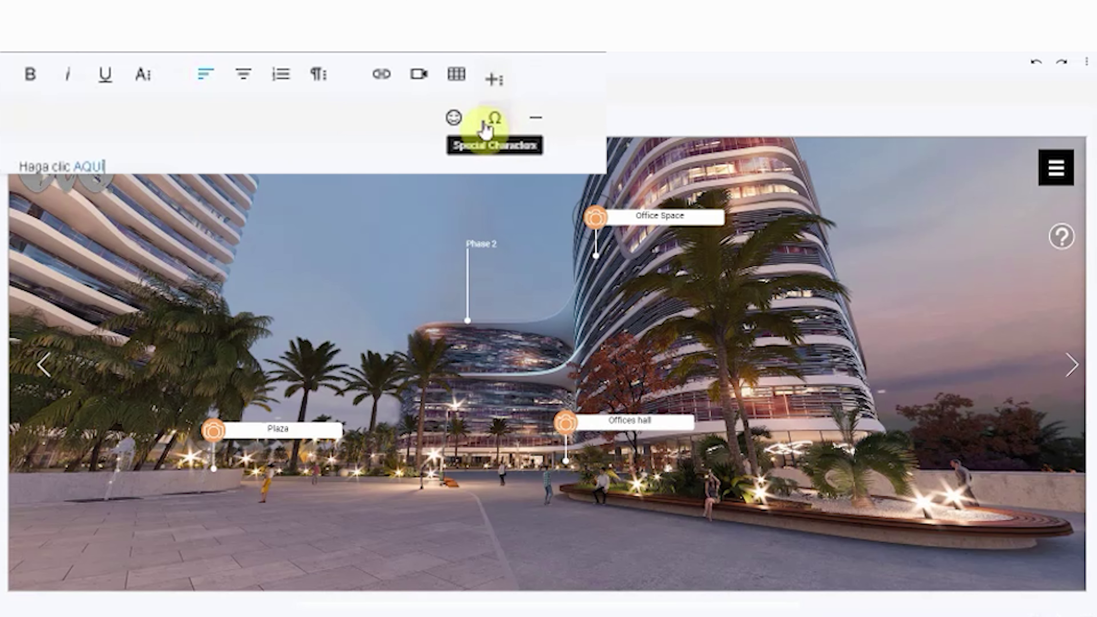
# Step: Browse the emoticons that can be inserted in the exhibitor description
pyautogui.click(453, 118)
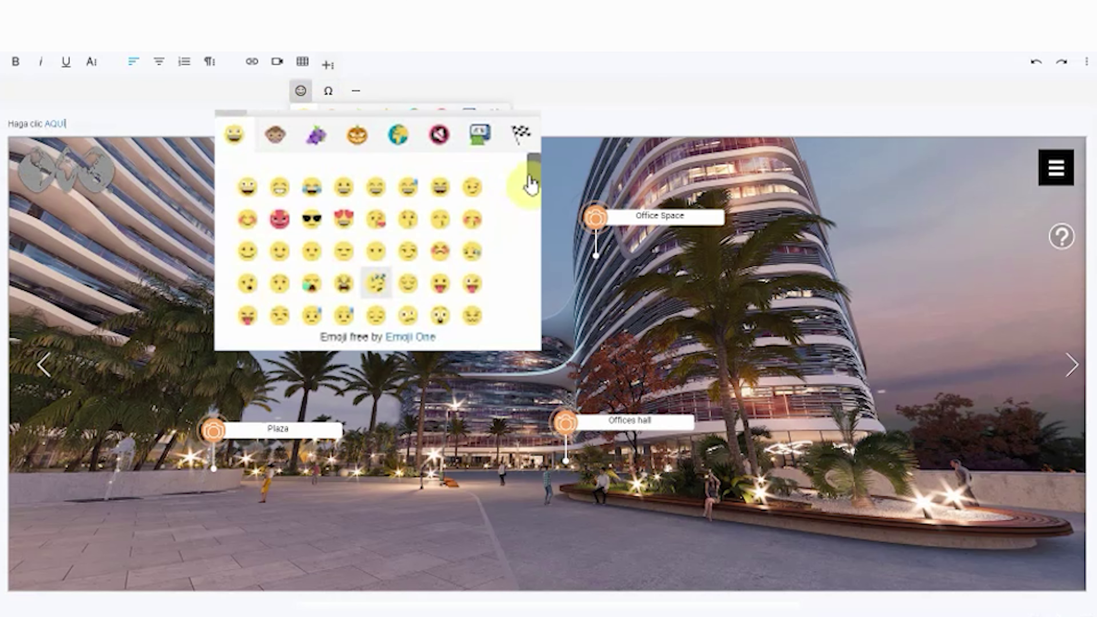
pyautogui.moveTo(530, 184); pyautogui.dragTo(529, 203)
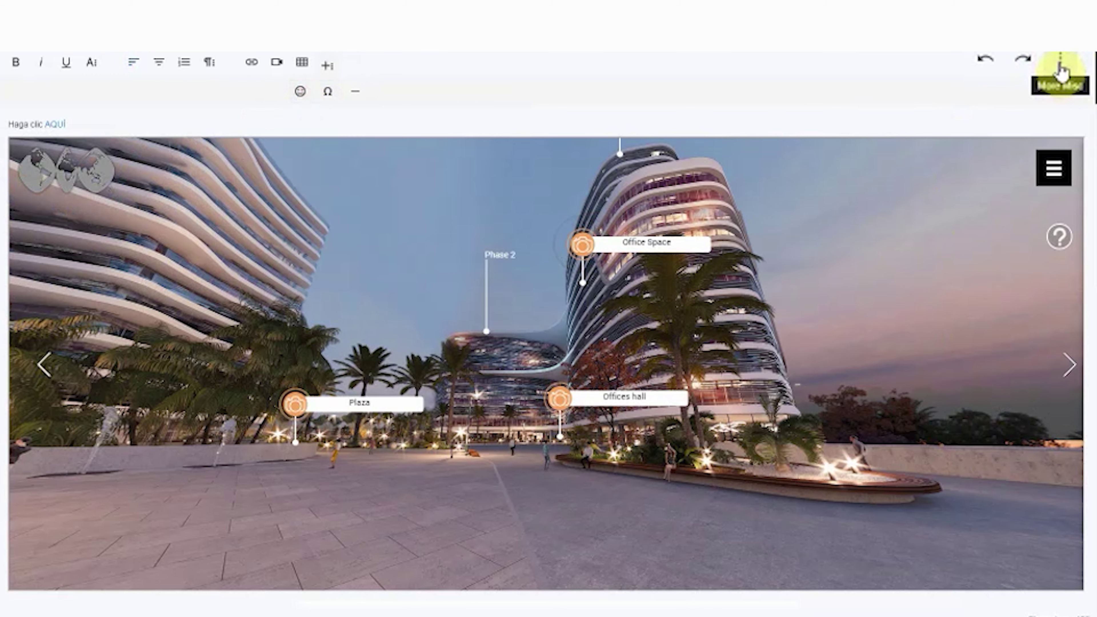
# Step: Select all of the description's content and look through the editor's full list of keyboard shortcuts
pyautogui.click(1060, 69)
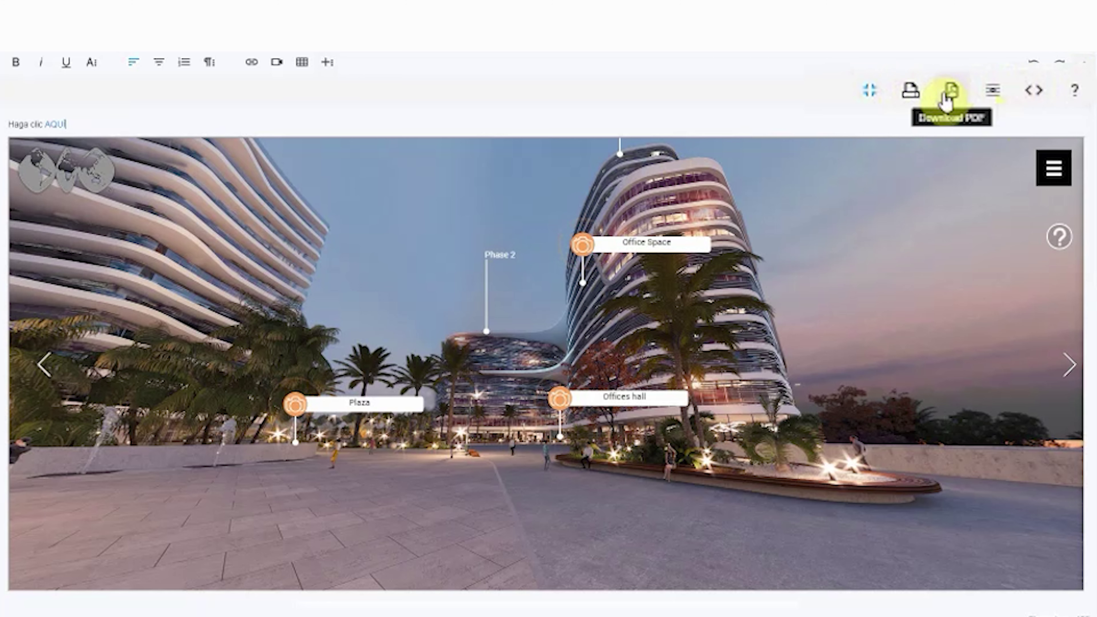
pyautogui.click(993, 93)
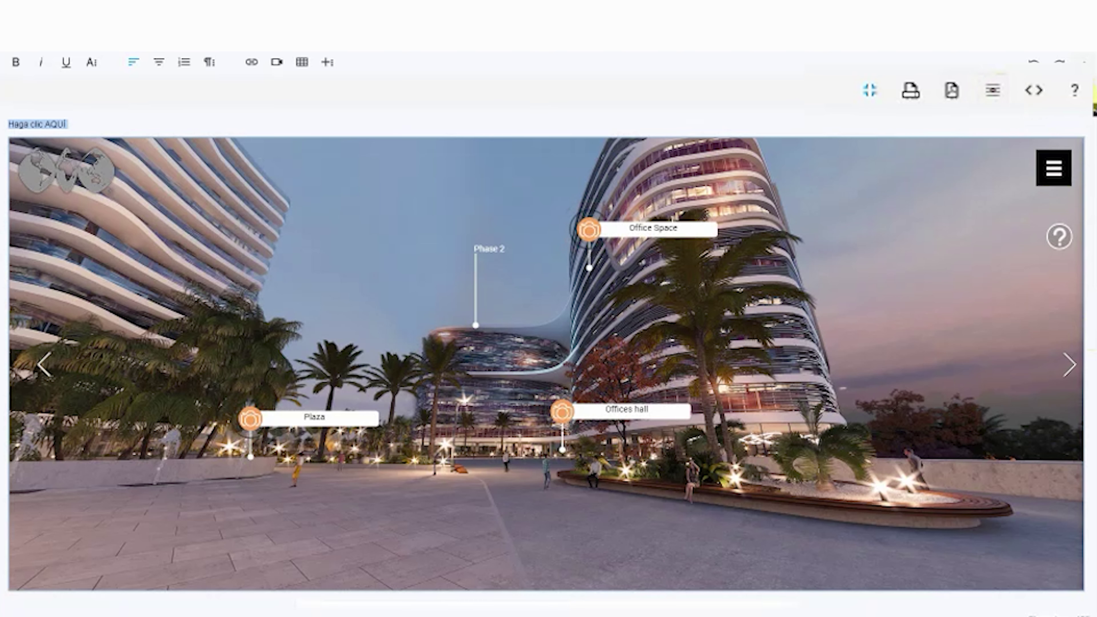
pyautogui.click(1073, 92)
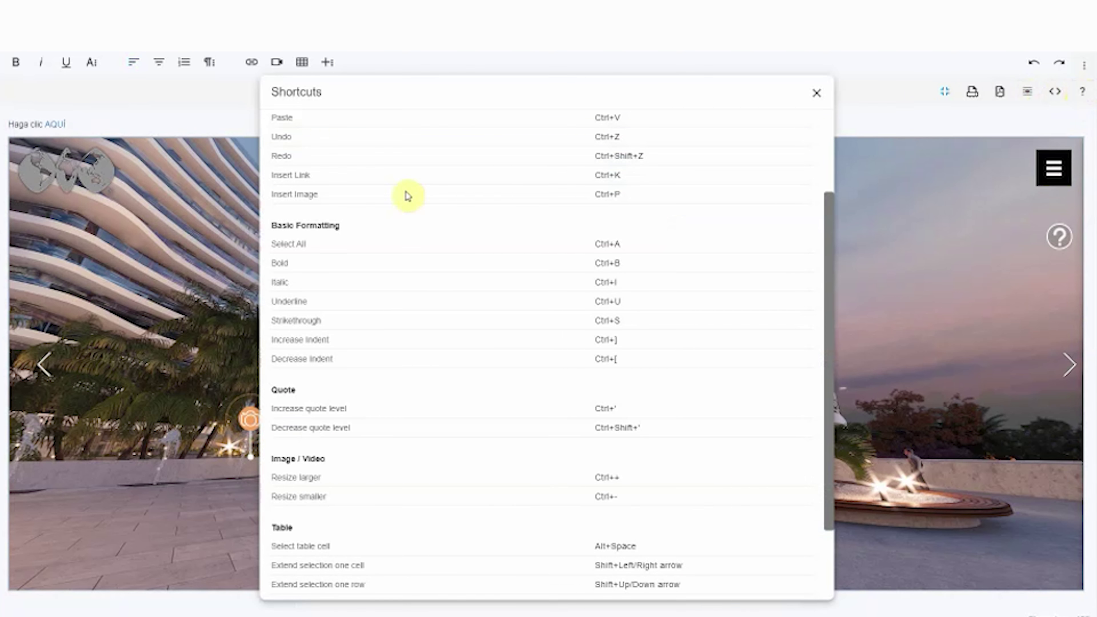
pyautogui.scroll(-2, 404, 193)
pyautogui.scroll(-1, 404, 193)
pyautogui.scroll(5, 329, 495)
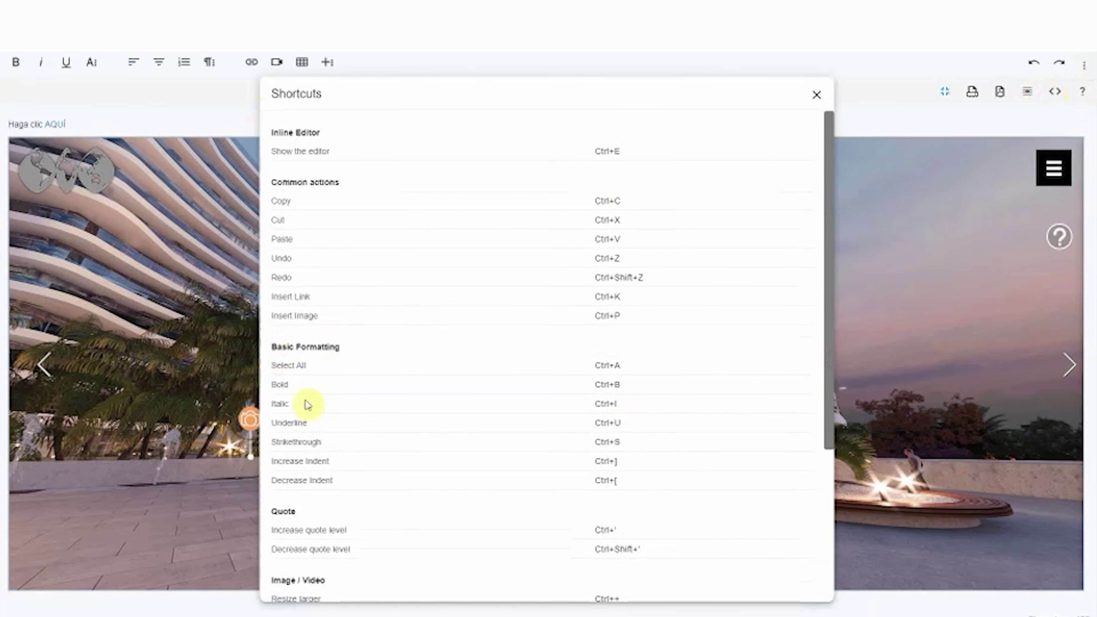
pyautogui.click(817, 98)
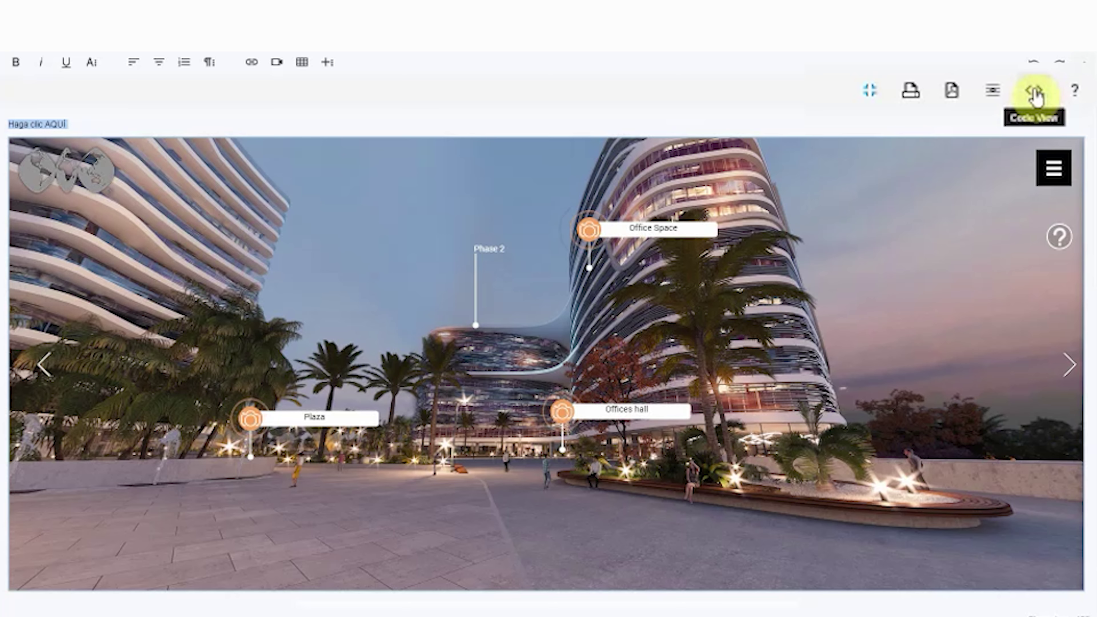
# Step: Examine the description's HTML source from its first line and return to the formatted view
pyautogui.click(1042, 95)
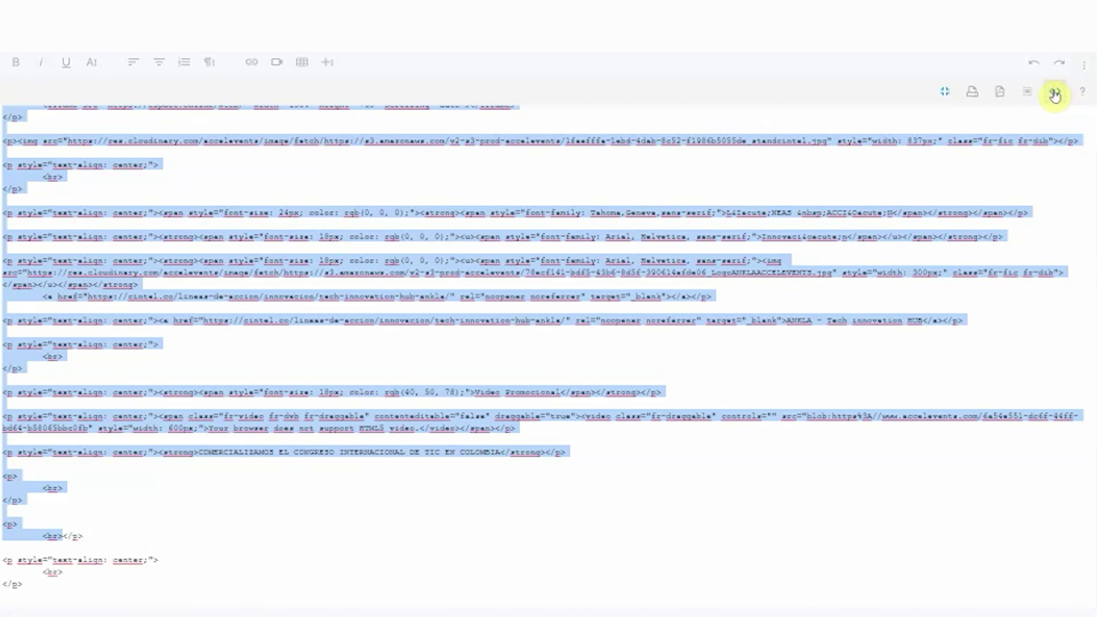
pyautogui.click(266, 189)
pyautogui.scroll(1, 266, 202)
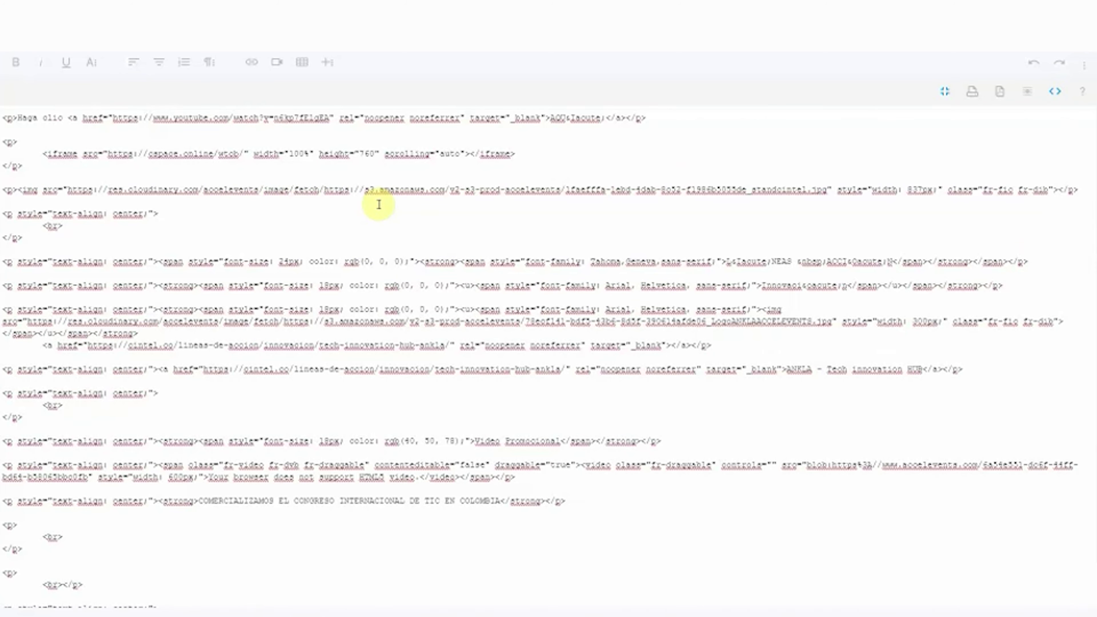
pyautogui.click(1055, 91)
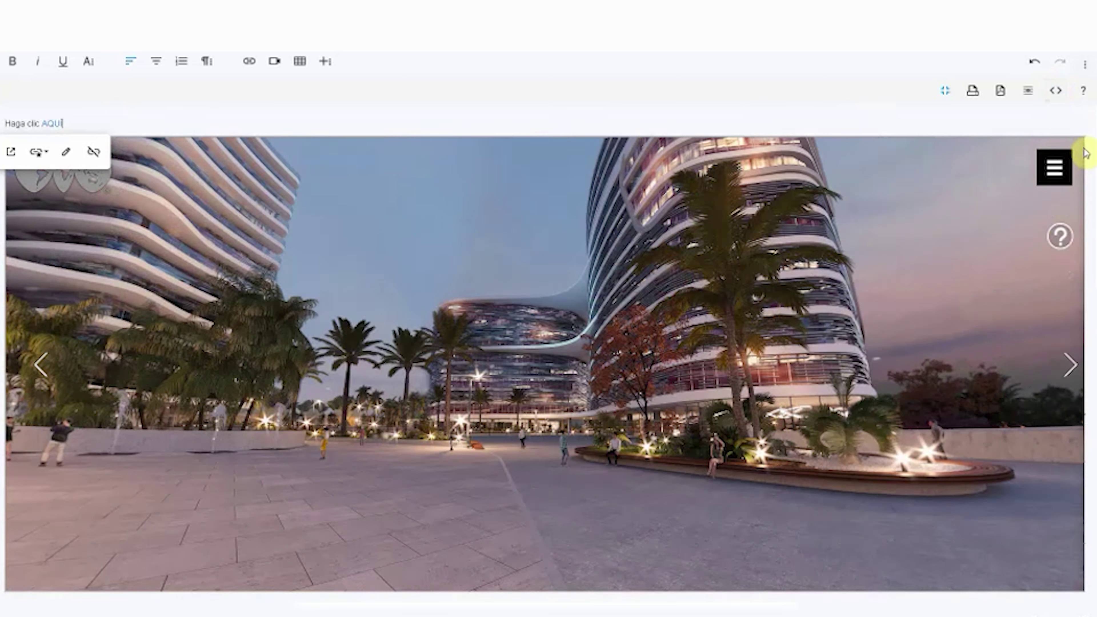
# Step: Compare the formatted description, down to the LÍNEAS ACCIÓN section, with its HTML source
pyautogui.scroll(-3, 1084, 268)
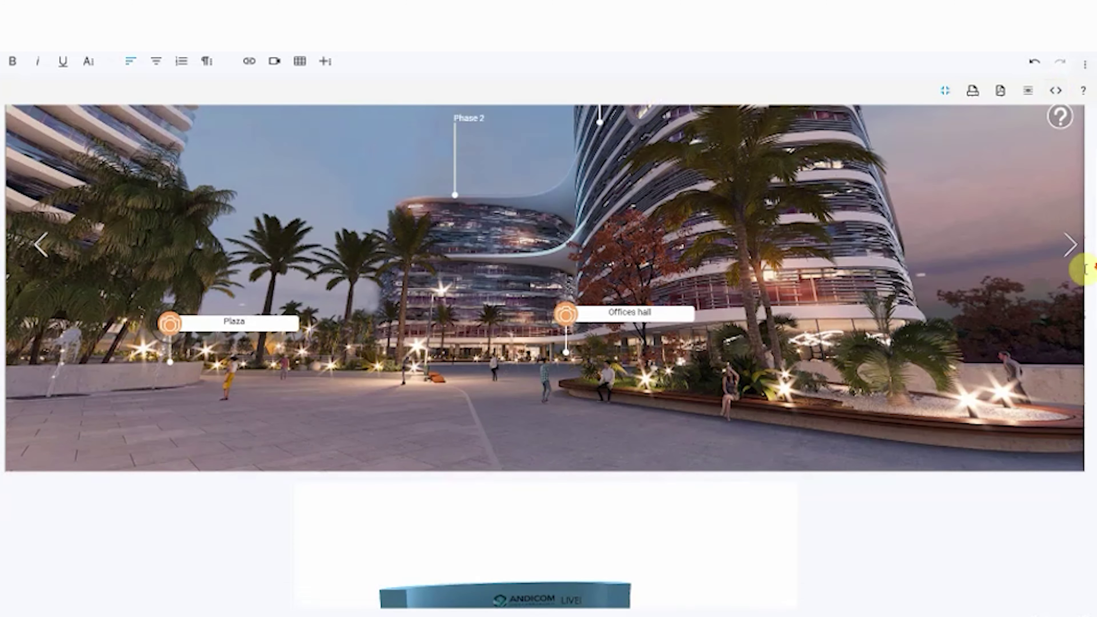
pyautogui.scroll(-3, 830, 499)
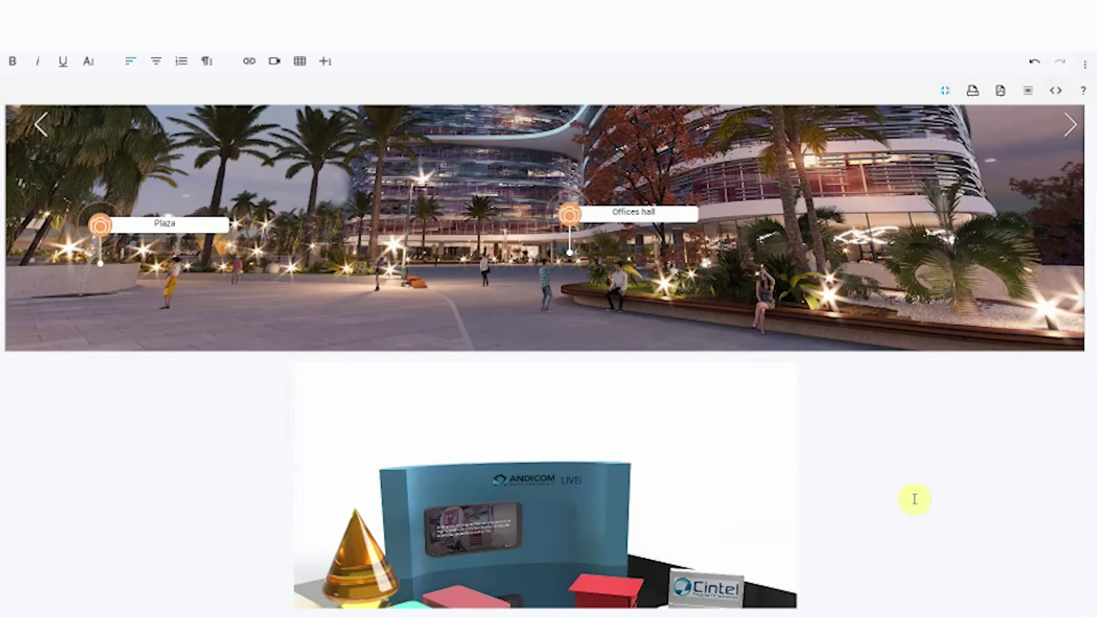
pyautogui.scroll(-4, 915, 499)
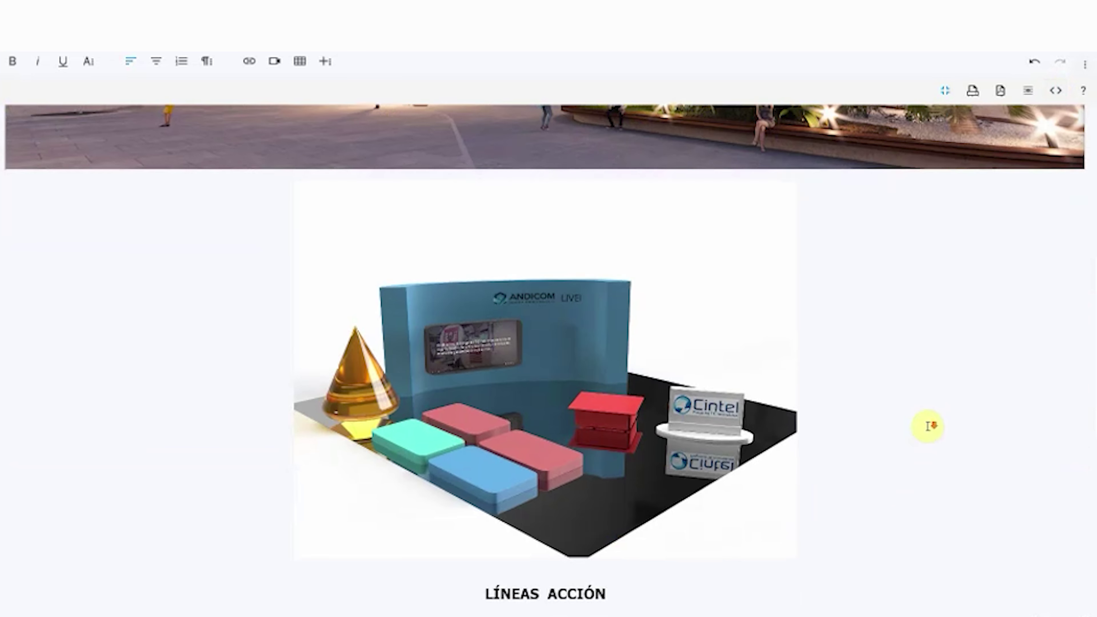
pyautogui.scroll(-3, 928, 426)
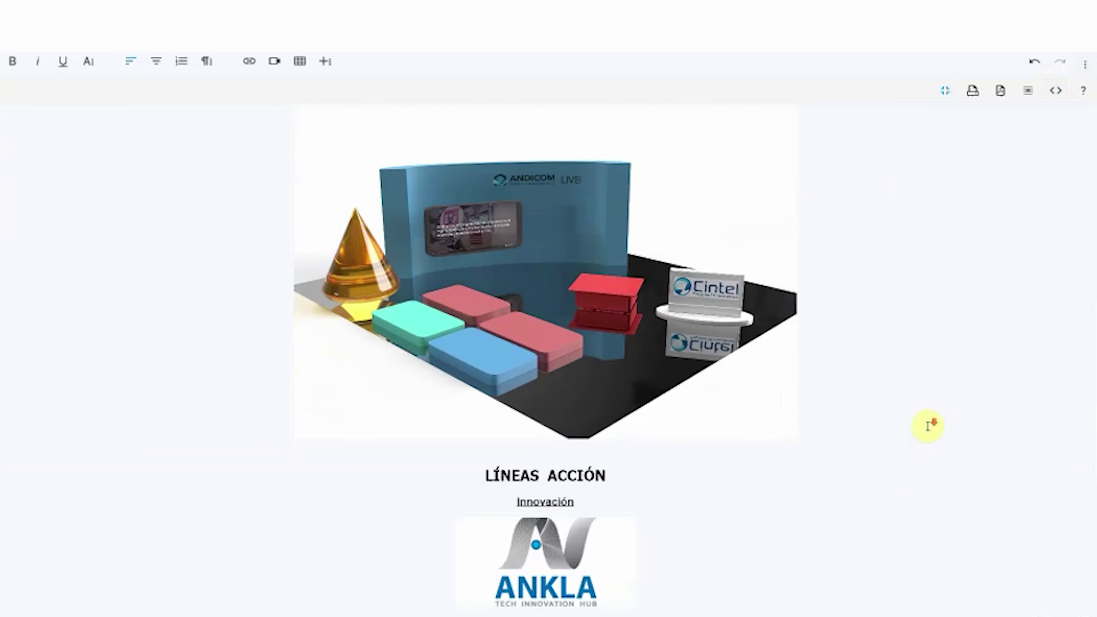
pyautogui.click(1056, 91)
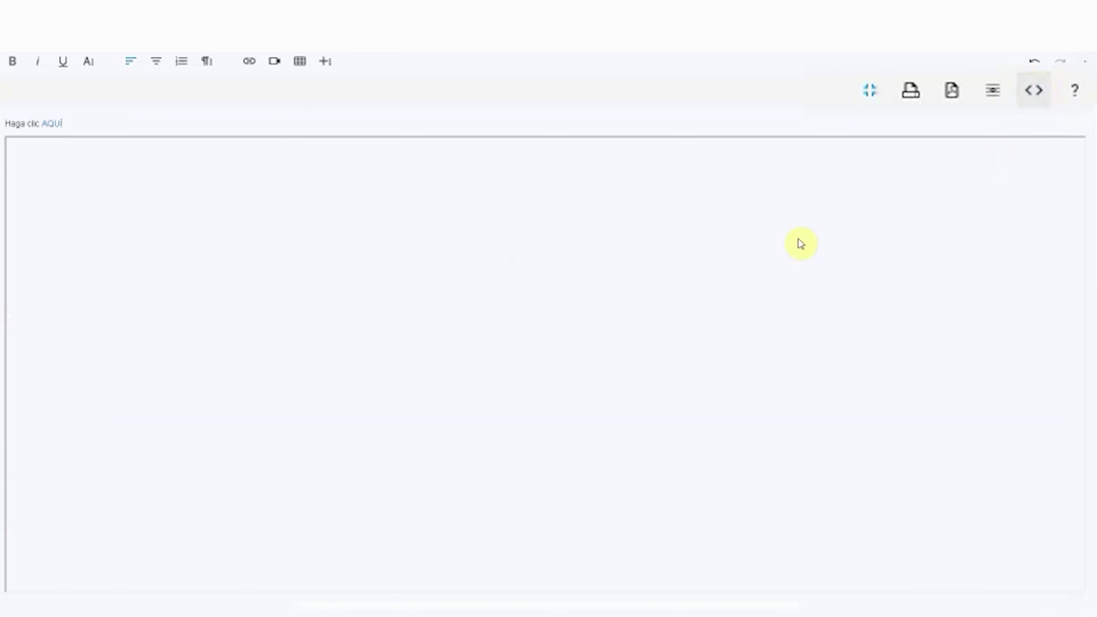
pyautogui.click(115, 117)
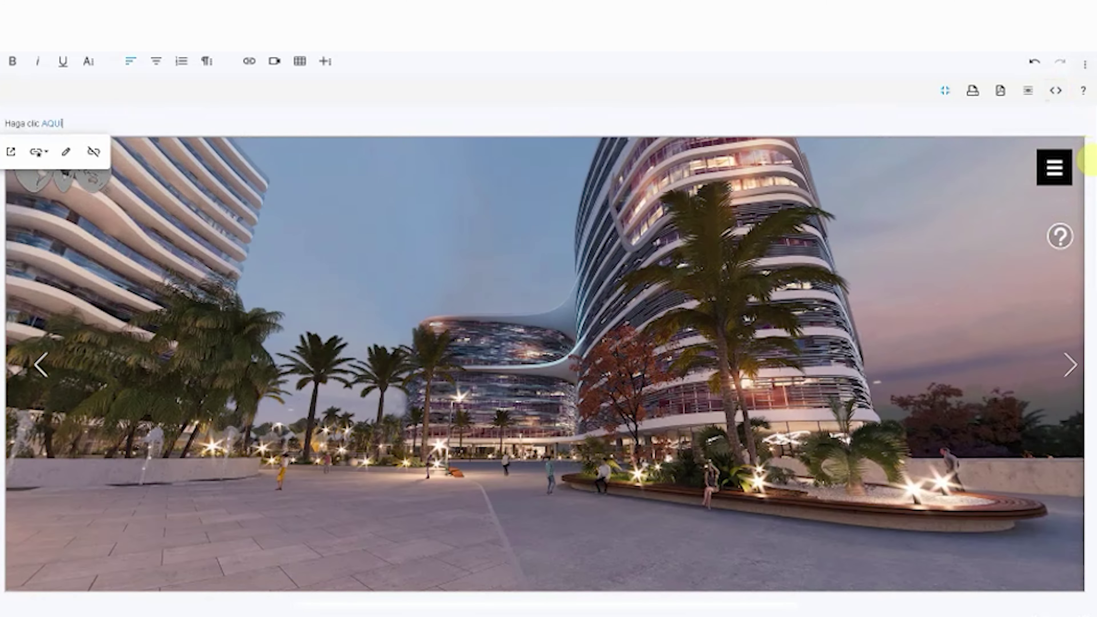
# Step: Review the formatted description from the embedded virtual tour and booth image to the ANKLA logo and promotional video
pyautogui.scroll(-3, 1079, 303)
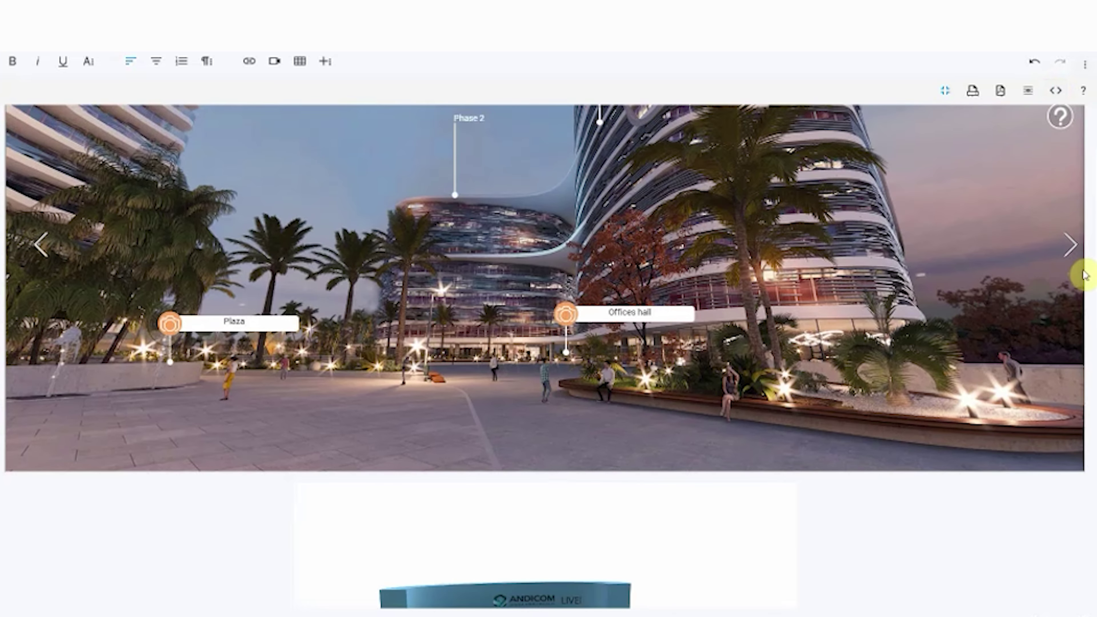
pyautogui.scroll(-7, 885, 500)
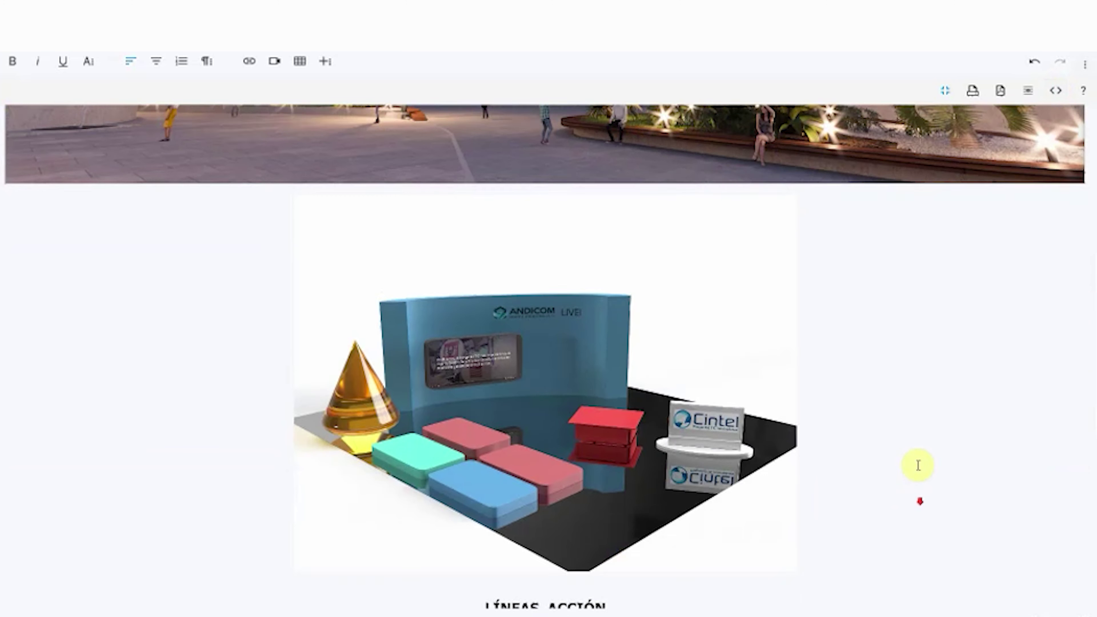
pyautogui.scroll(-1, 927, 427)
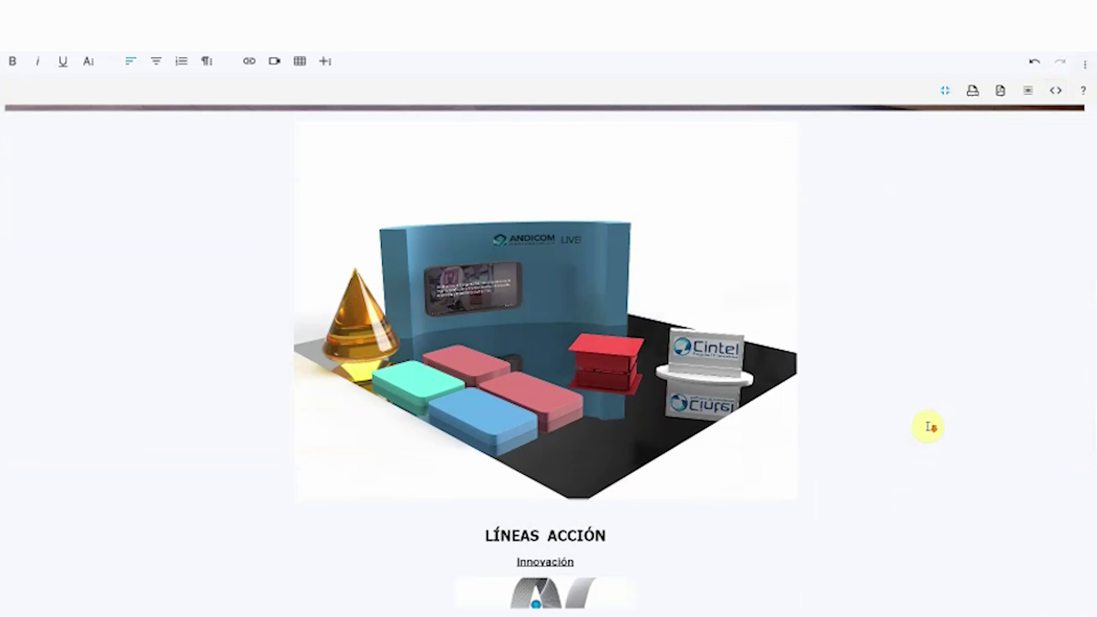
pyautogui.scroll(-1, 927, 427)
pyautogui.scroll(-1, 927, 427)
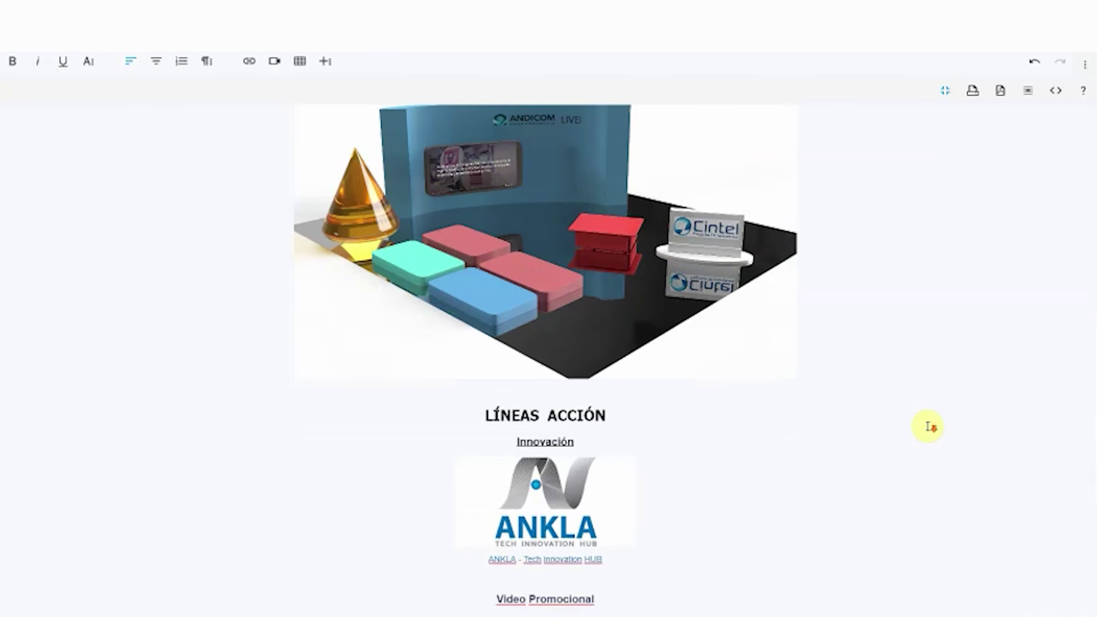
pyautogui.scroll(2, 925, 426)
pyautogui.scroll(-1, 925, 413)
pyautogui.scroll(-2, 924, 410)
pyautogui.scroll(-2, 901, 348)
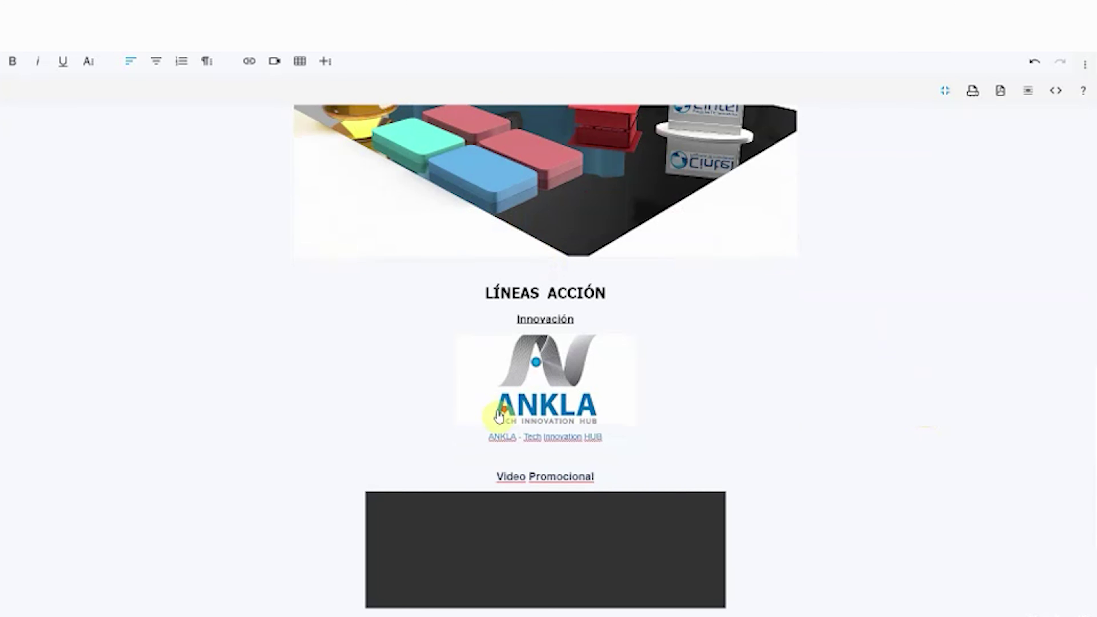
pyautogui.scroll(-1, 553, 416)
# Step: Highlight the ANKLA - Tech innovation HUB link and the COMERCIALIZAMOS EL CONGRESO INTERNACIONAL DE TIC EN COLOMBIA line beneath the video
pyautogui.moveTo(602, 417); pyautogui.dragTo(498, 417)
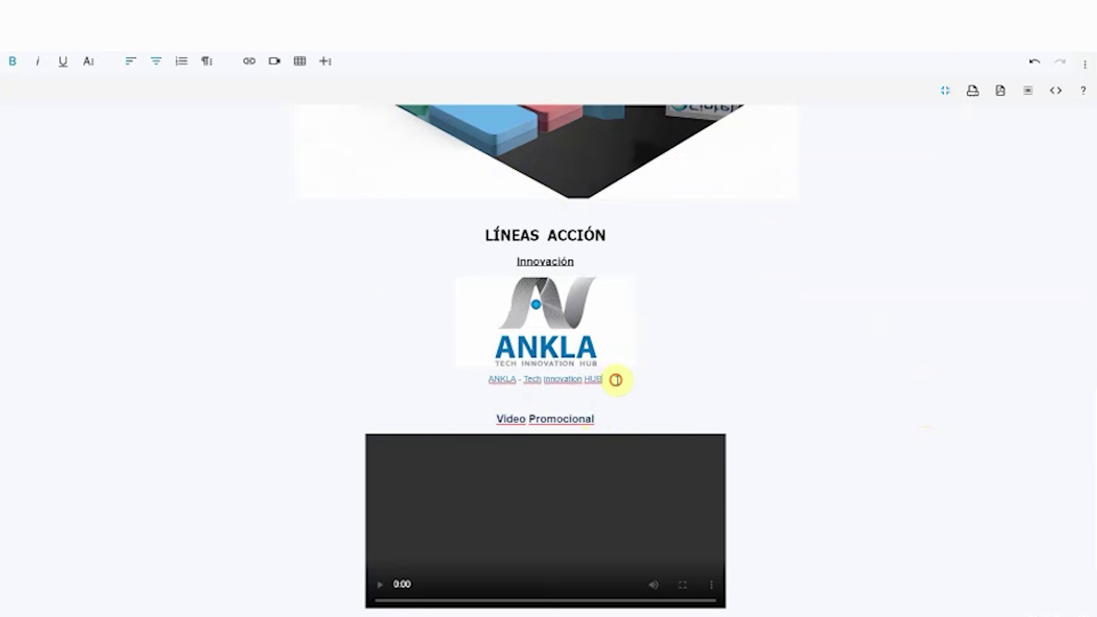
pyautogui.moveTo(612, 379); pyautogui.dragTo(490, 379)
pyautogui.scroll(-1, 544, 249)
pyautogui.scroll(-2, 545, 250)
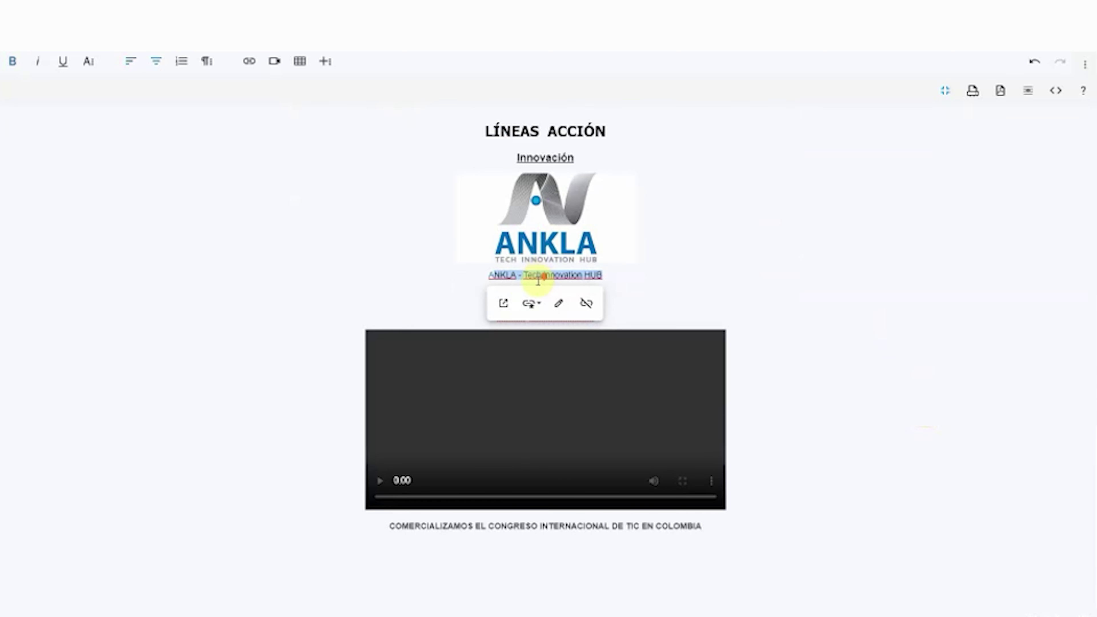
pyautogui.click(678, 536)
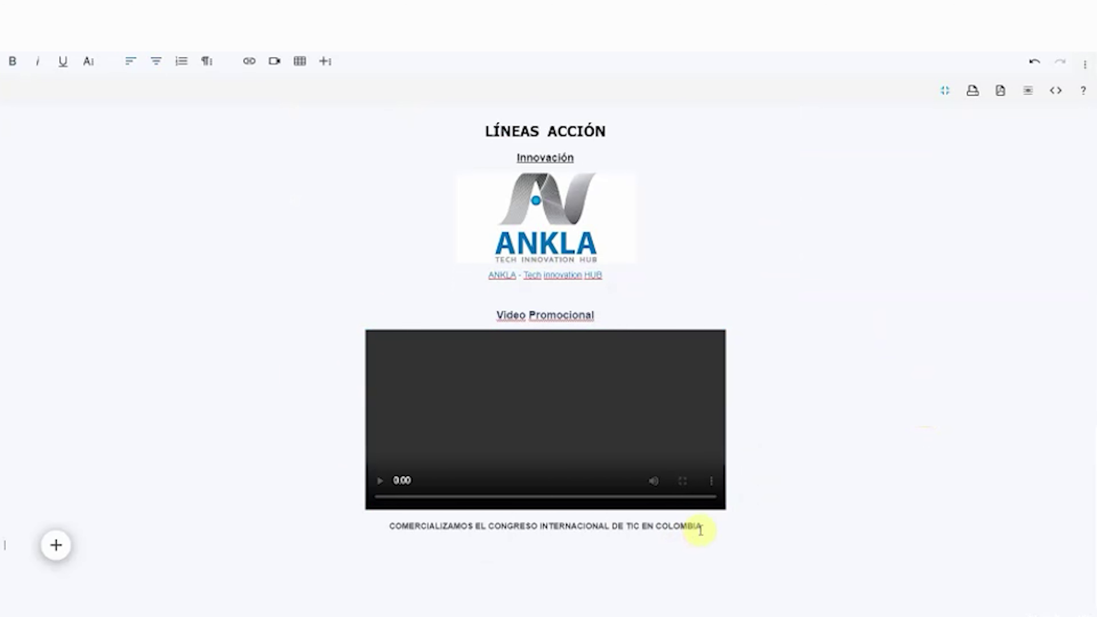
pyautogui.moveTo(703, 527); pyautogui.dragTo(342, 527)
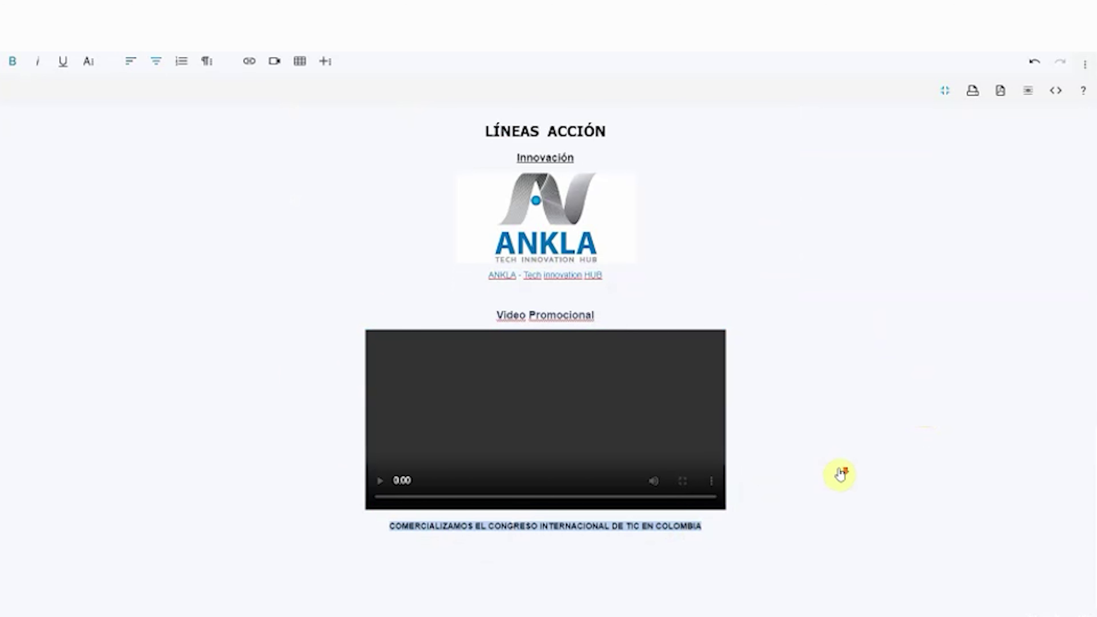
# Step: Leave the full-screen editor and go past the end of the description to the Offer Link and Offer fields
pyautogui.scroll(15, 840, 474)
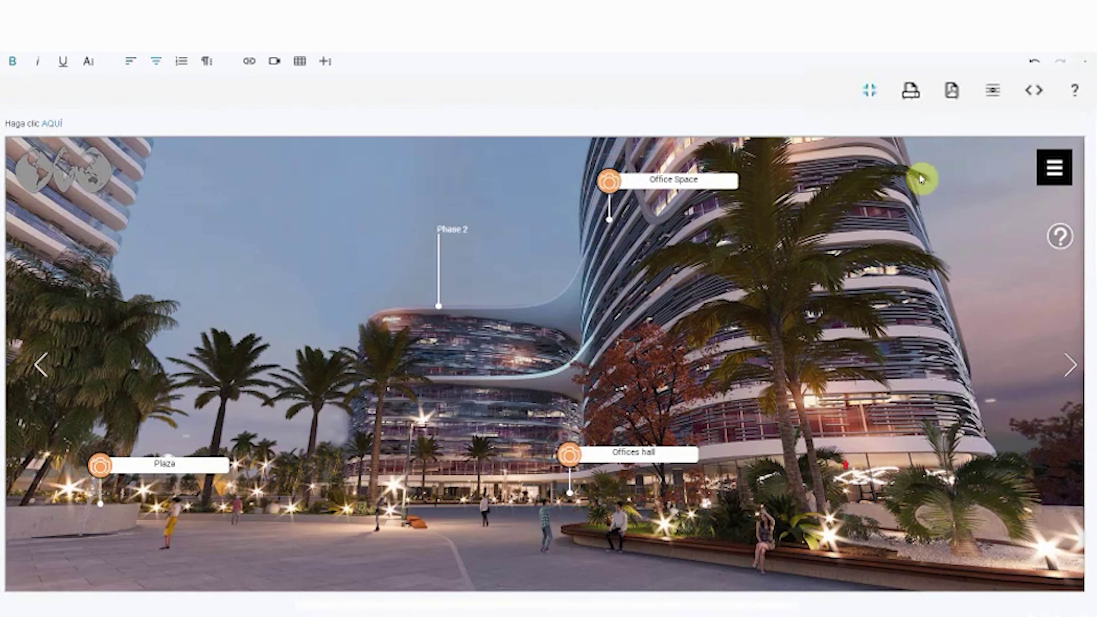
pyautogui.scroll(-6, 540, 548)
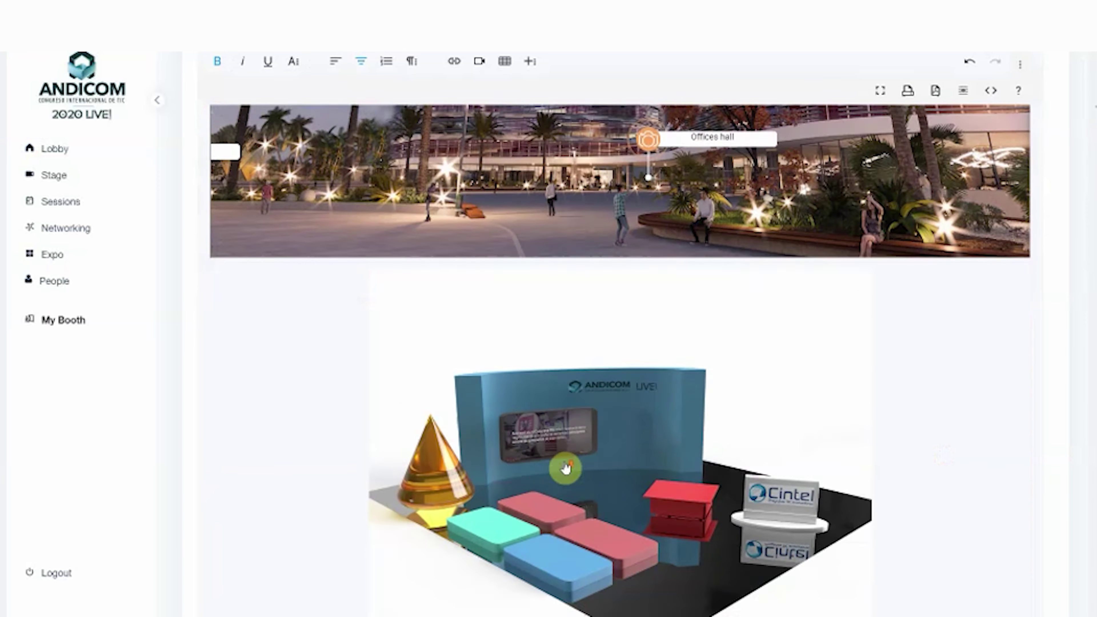
pyautogui.scroll(-15, 962, 422)
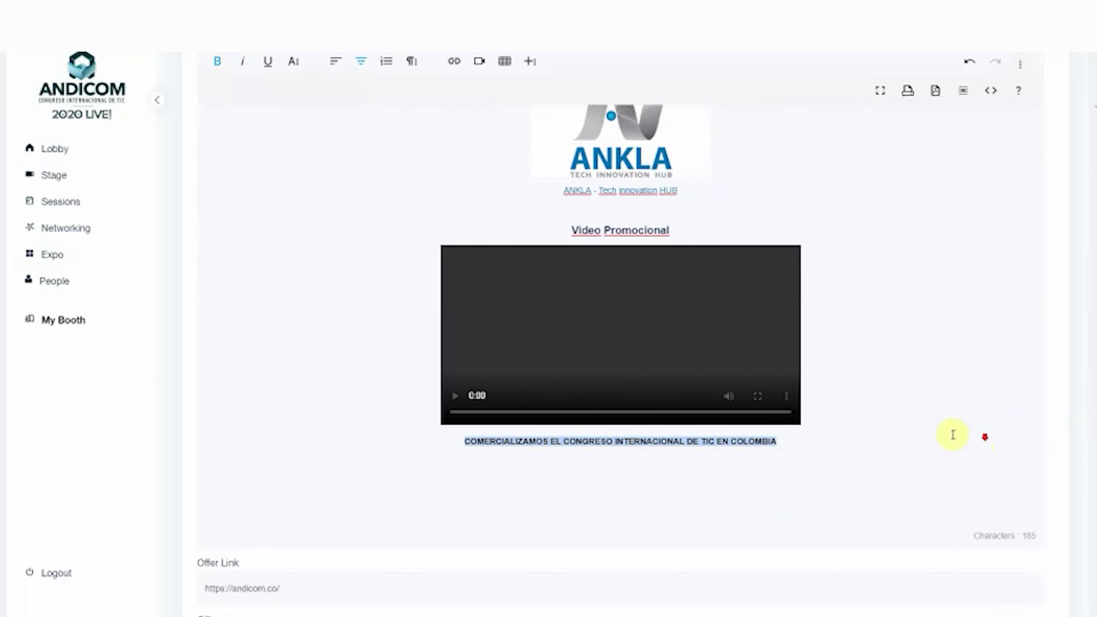
pyautogui.scroll(-8, 952, 434)
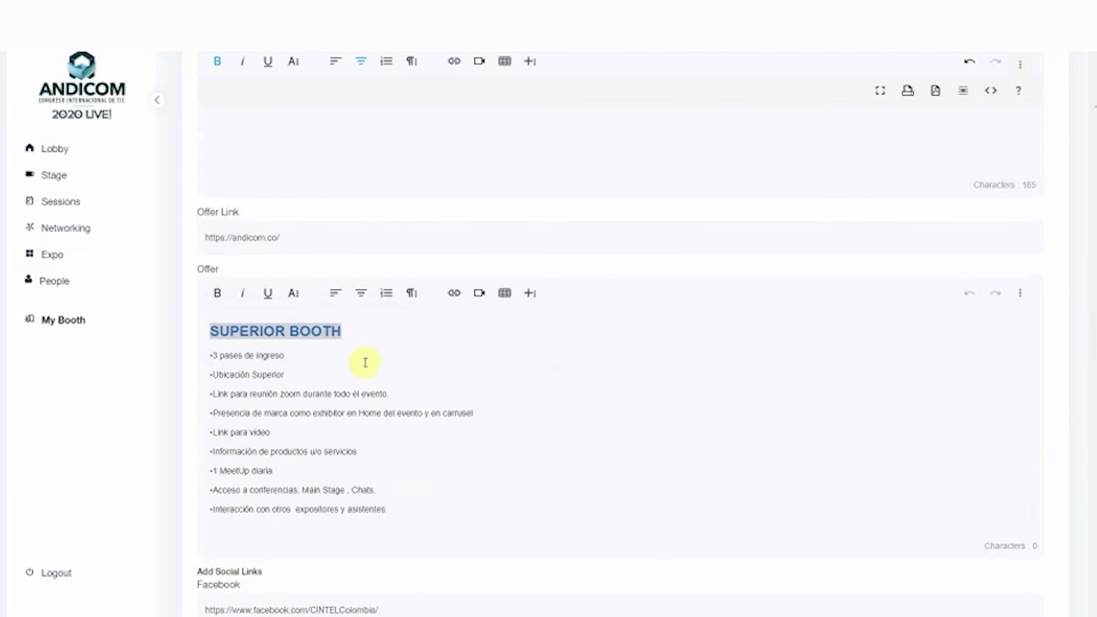
pyautogui.scroll(2, 269, 348)
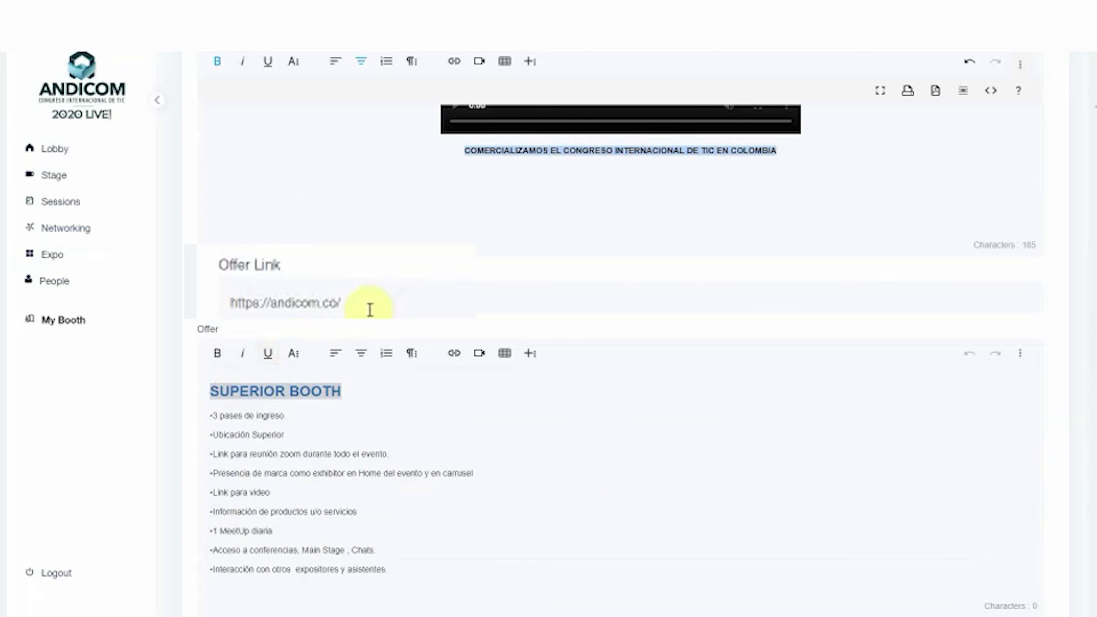
pyautogui.moveTo(377, 305); pyautogui.dragTo(218, 311)
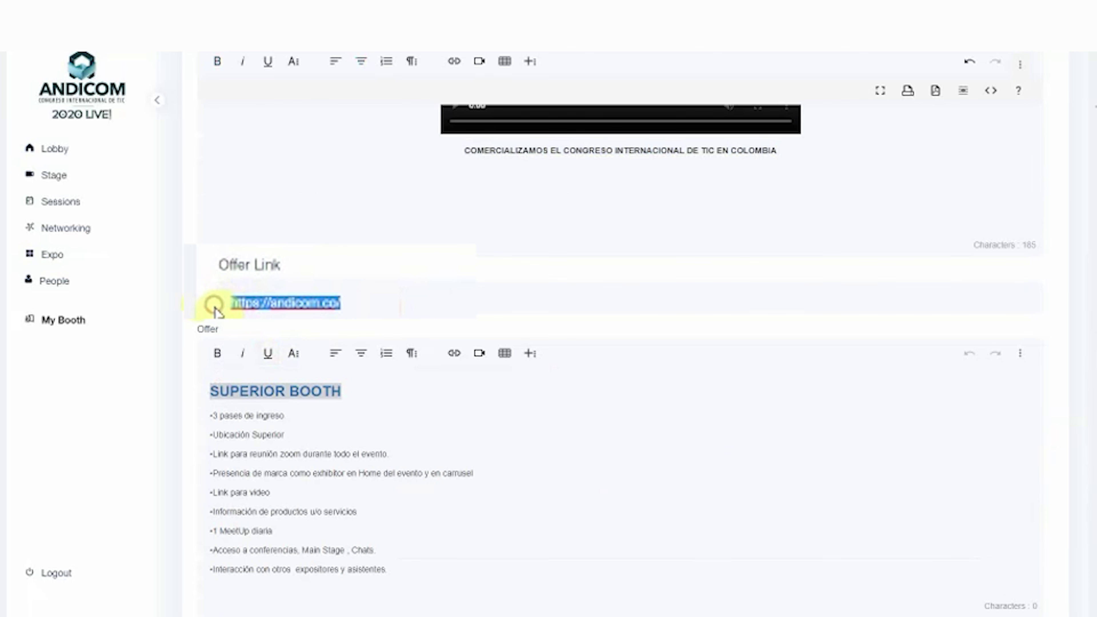
pyautogui.click(315, 324)
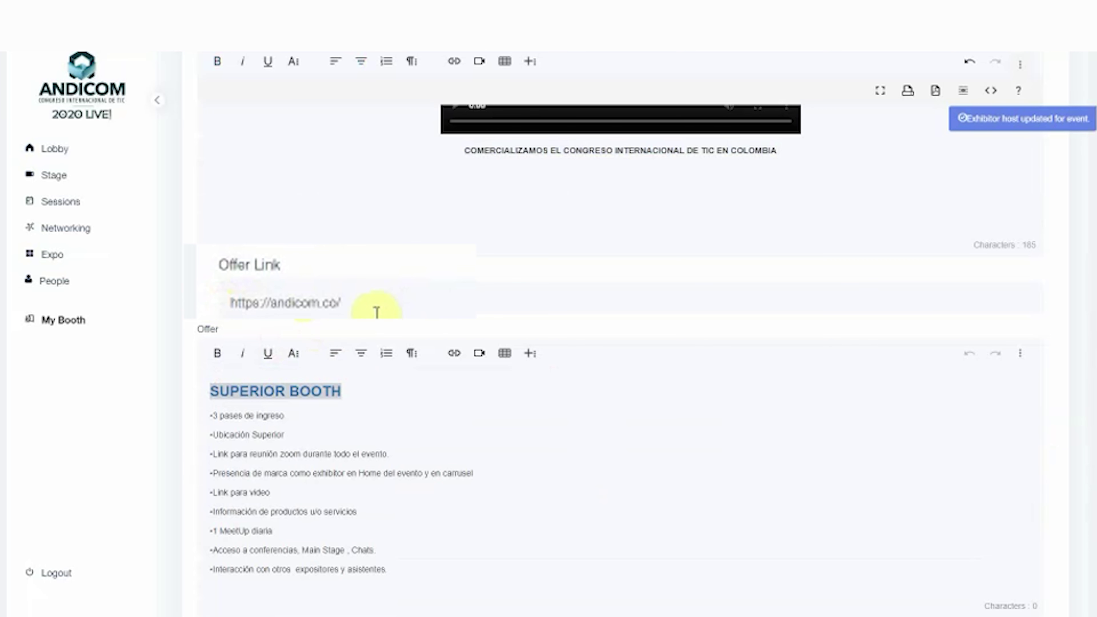
pyautogui.moveTo(372, 304); pyautogui.dragTo(183, 304)
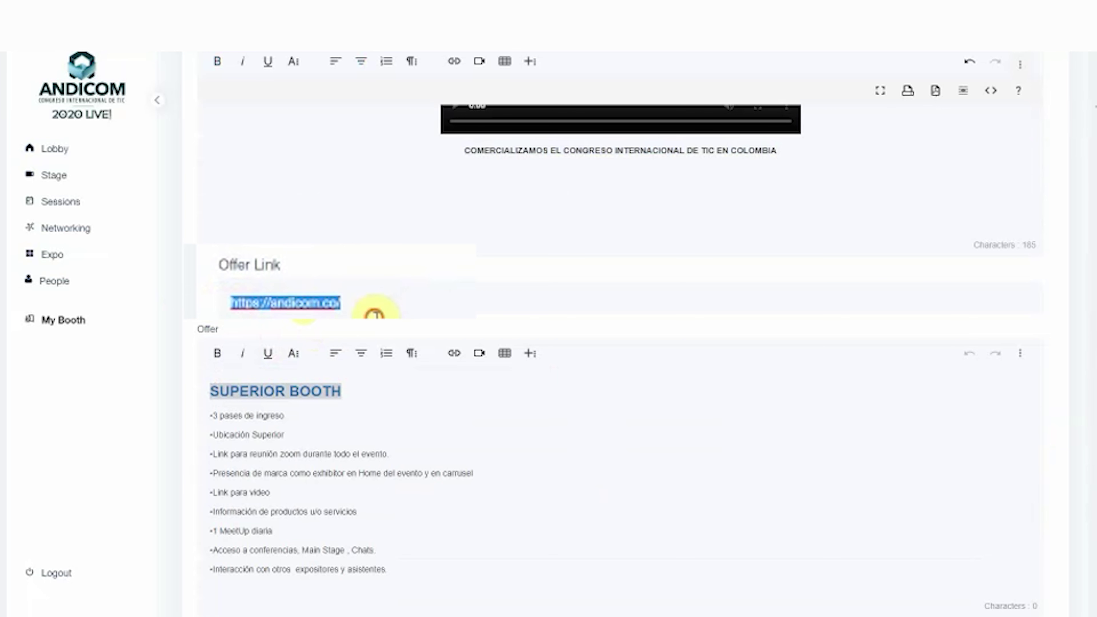
pyautogui.click(392, 311)
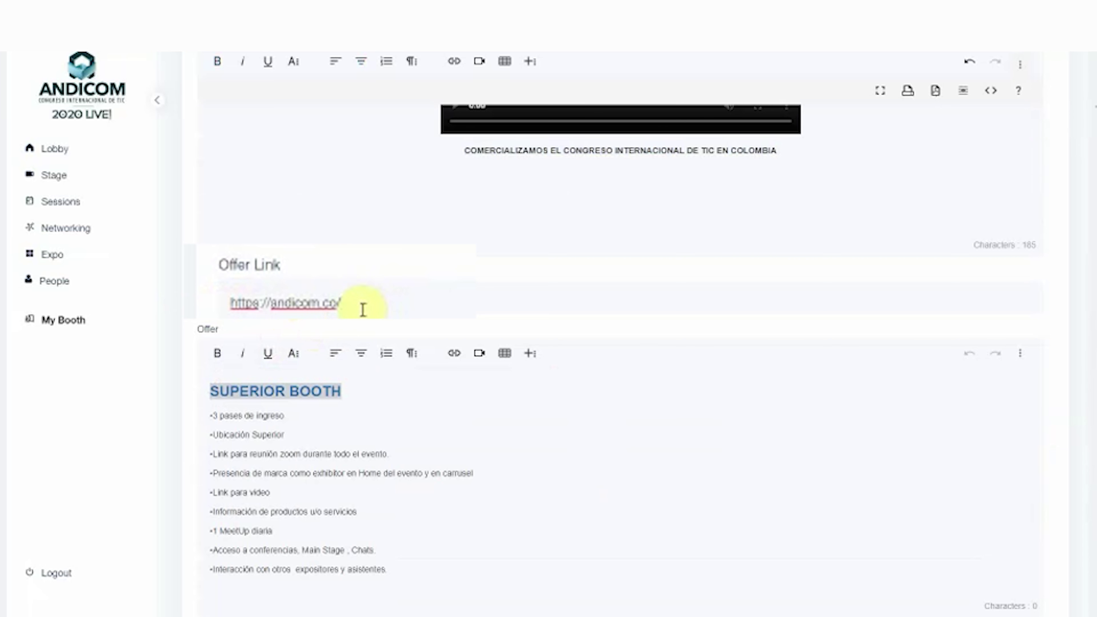
pyautogui.scroll(-1, 317, 300)
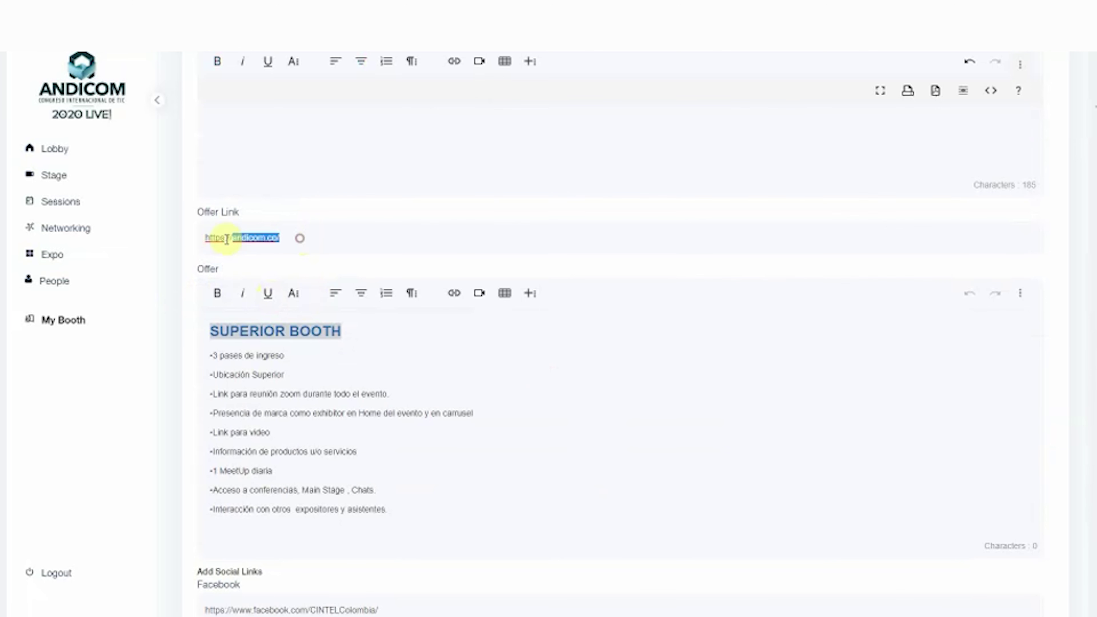
# Step: Try bold on the offer's "3 pases de ingreso" and "Ubicación Superior" lines, then remove the bold again
pyautogui.click(345, 377)
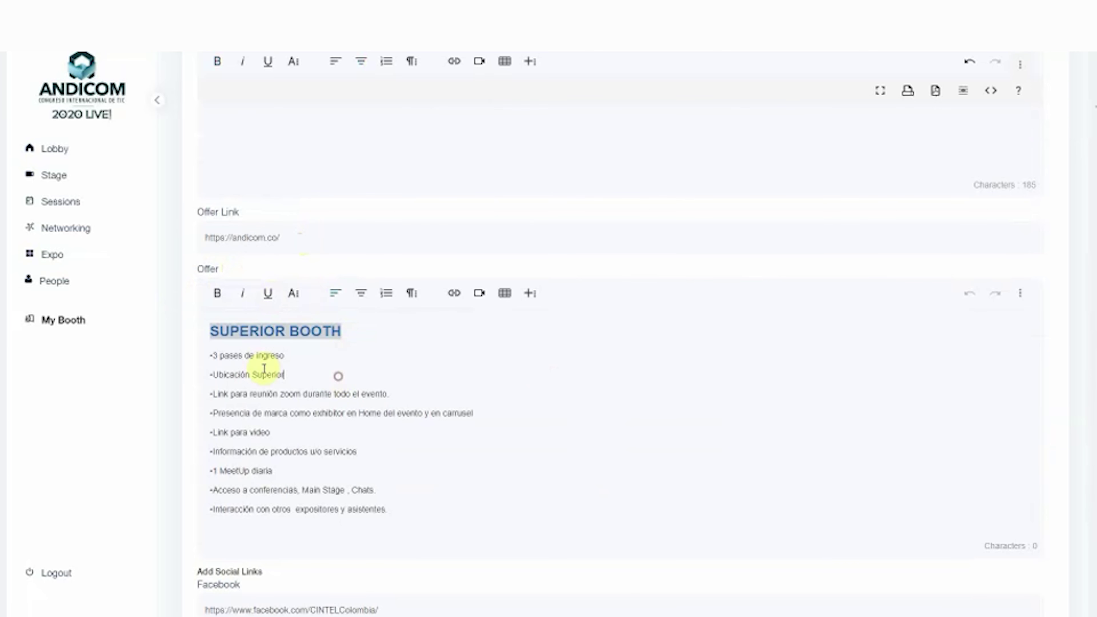
pyautogui.scroll(-1, 264, 369)
pyautogui.scroll(-2, 268, 349)
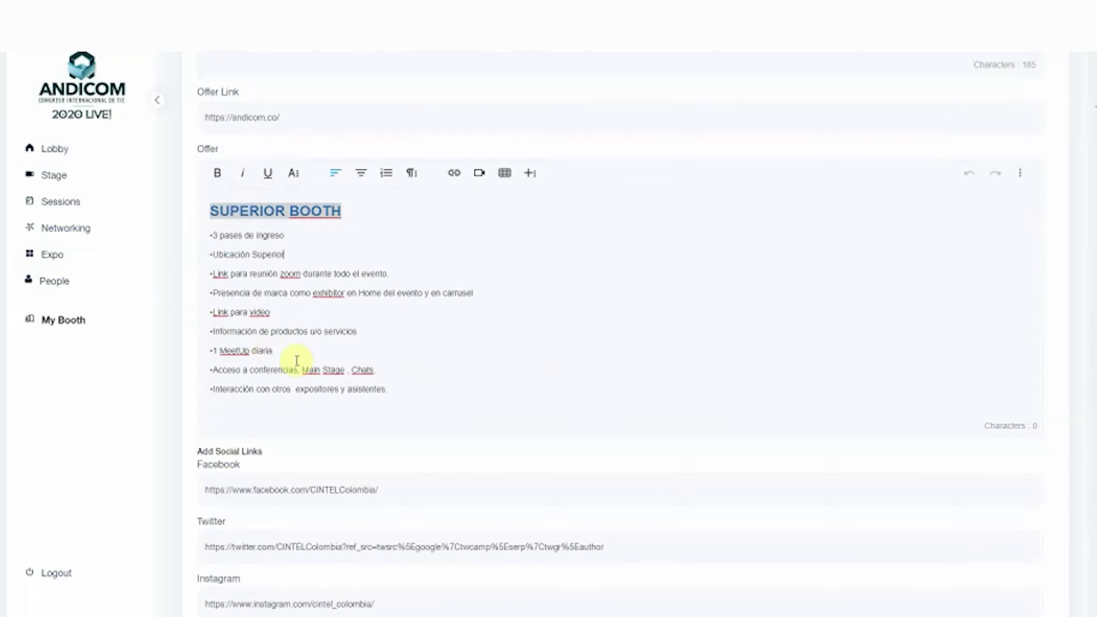
pyautogui.scroll(2, 299, 359)
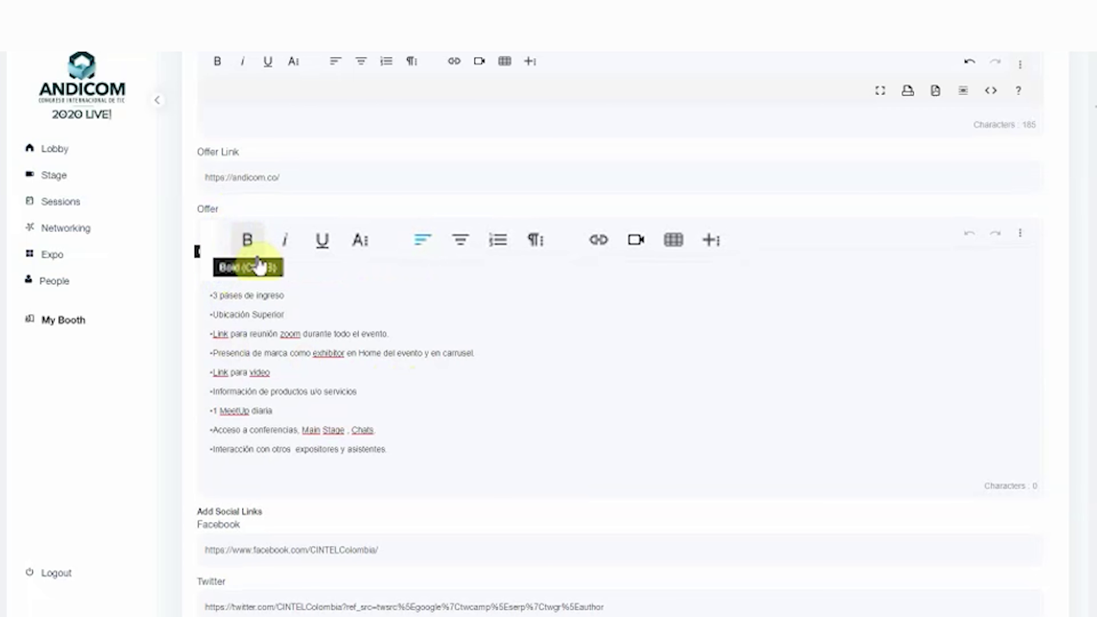
pyautogui.moveTo(285, 304); pyautogui.dragTo(205, 285)
pyautogui.click(246, 242)
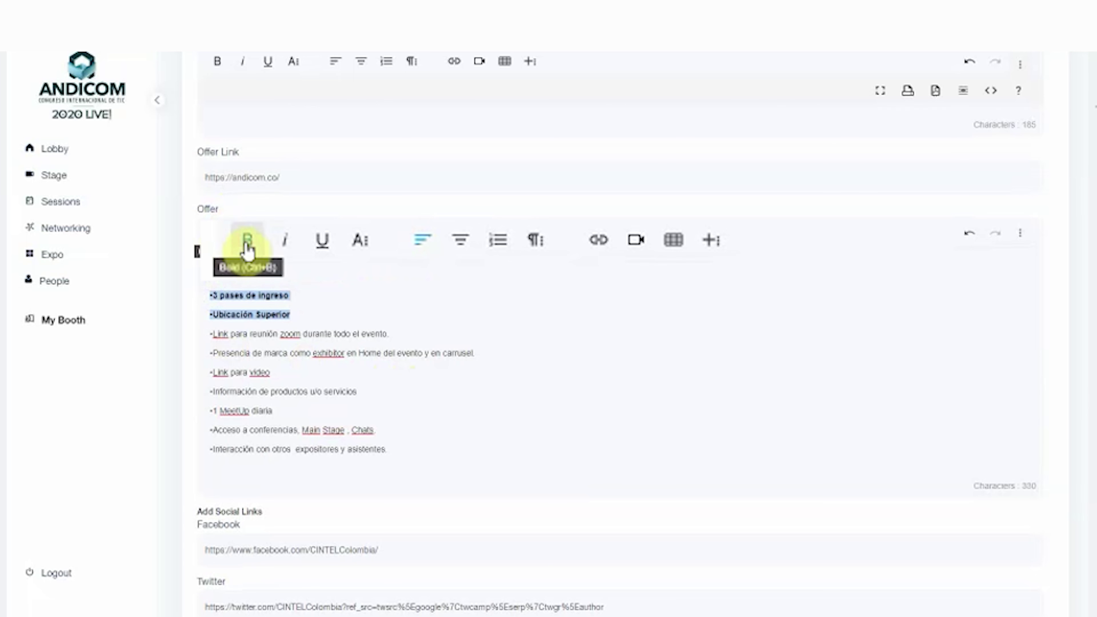
pyautogui.click(247, 243)
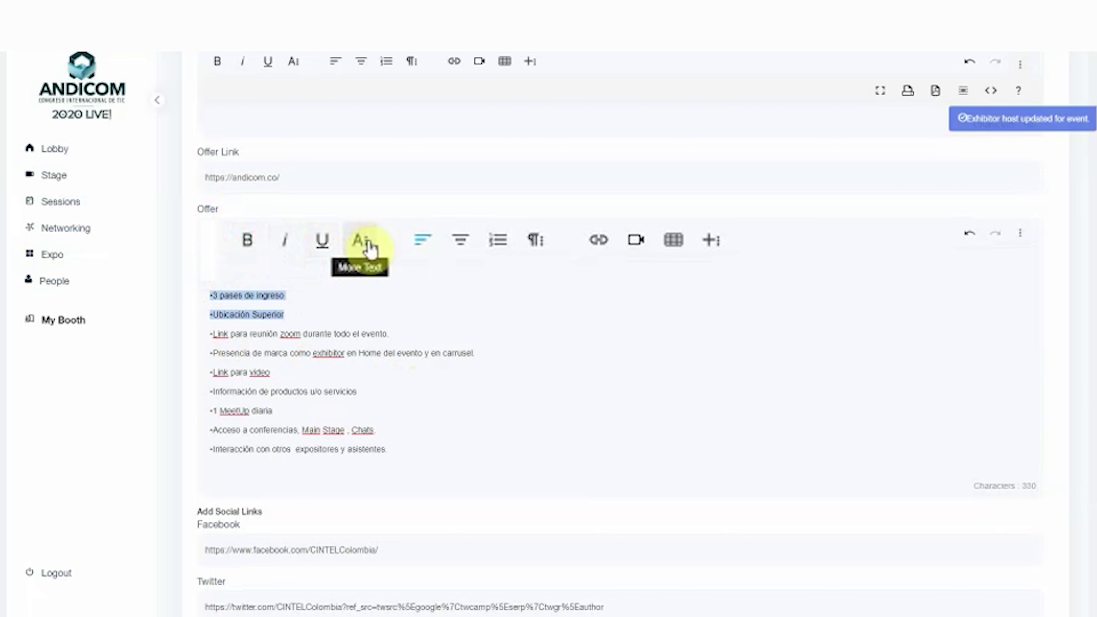
# Step: Try turning the same two offer lines into an ordered list, then remove the numbering
pyautogui.click(421, 249)
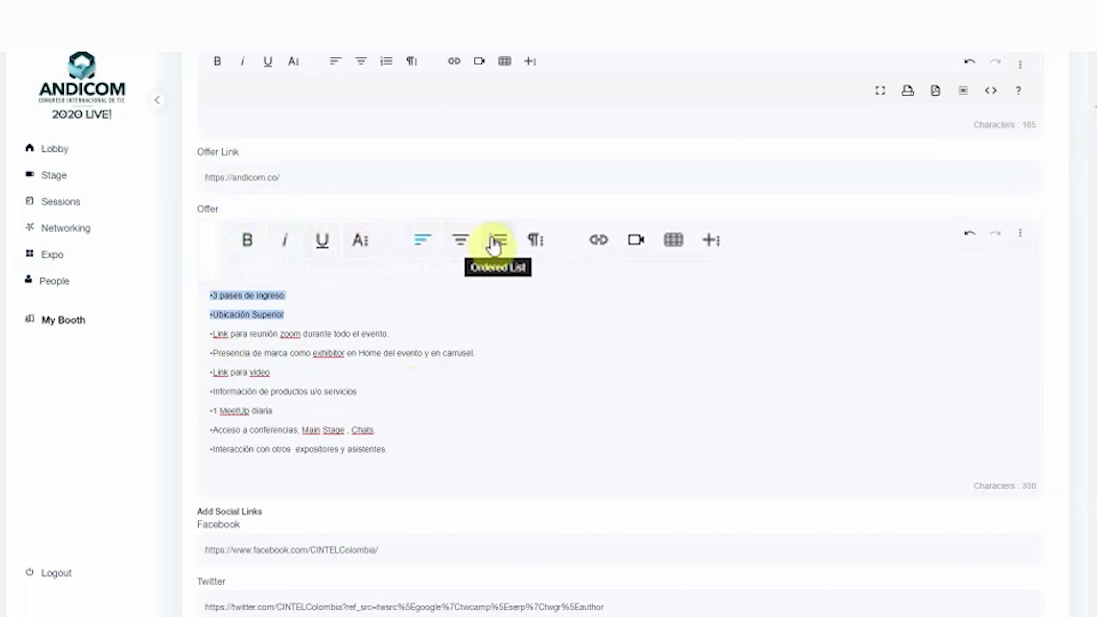
pyautogui.click(503, 242)
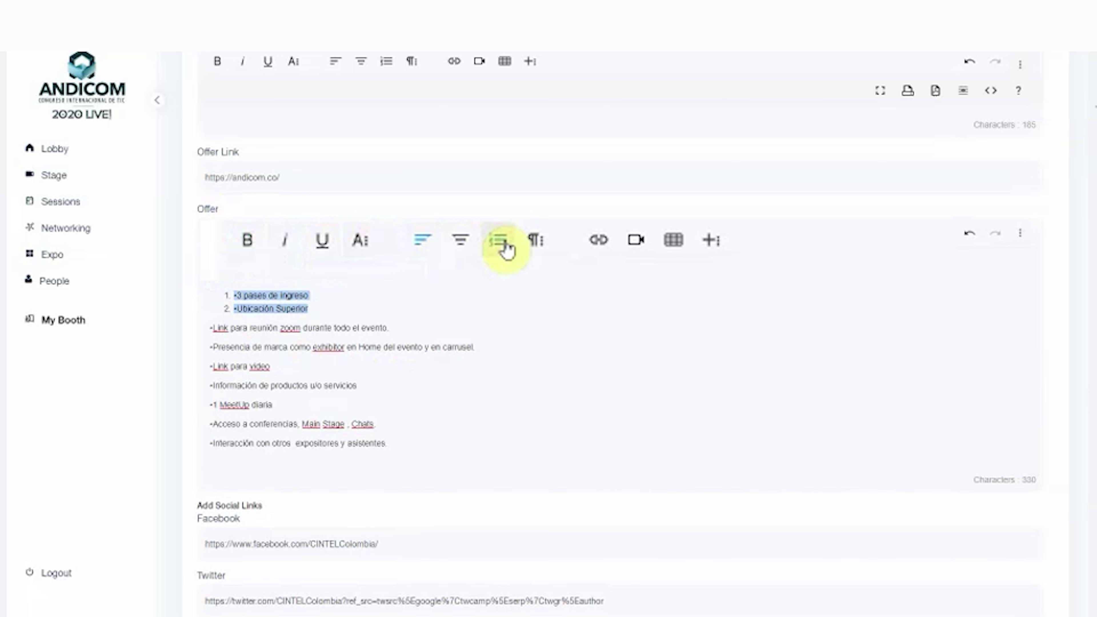
pyautogui.click(501, 246)
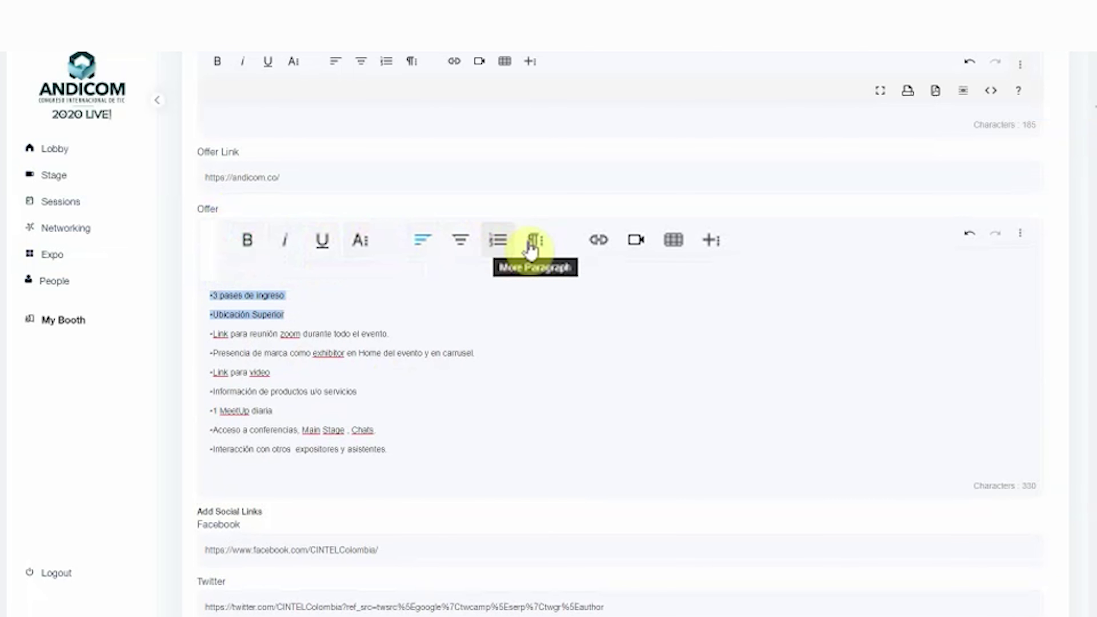
# Step: Try an unordered list on the "3 pases de ingreso" and "Ubicación Superior" lines, then undo the list changes
pyautogui.click(536, 247)
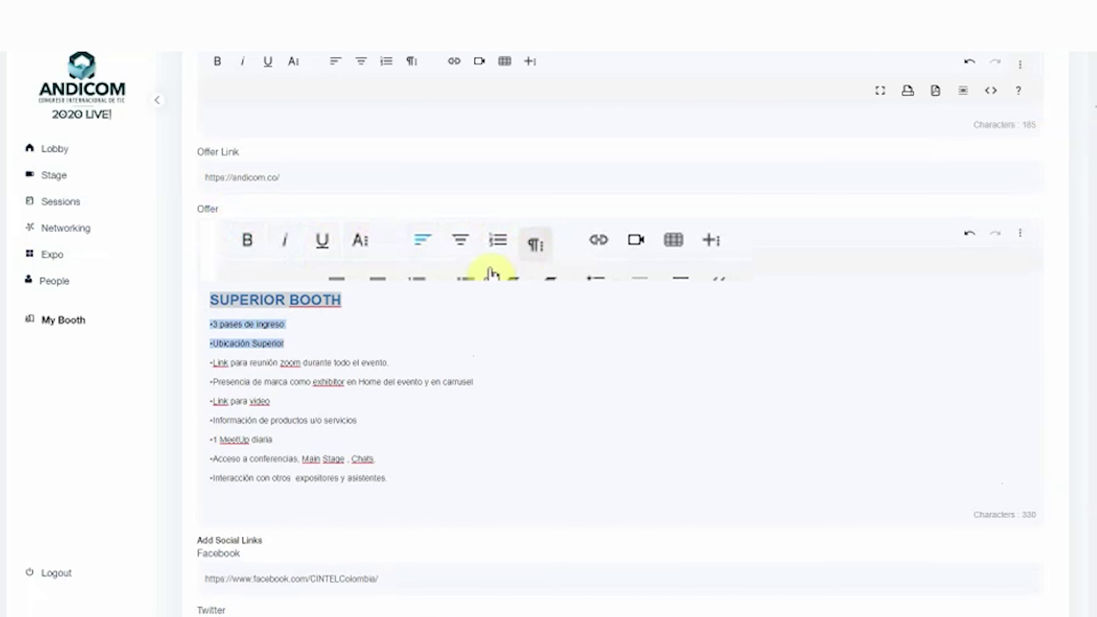
pyautogui.click(461, 277)
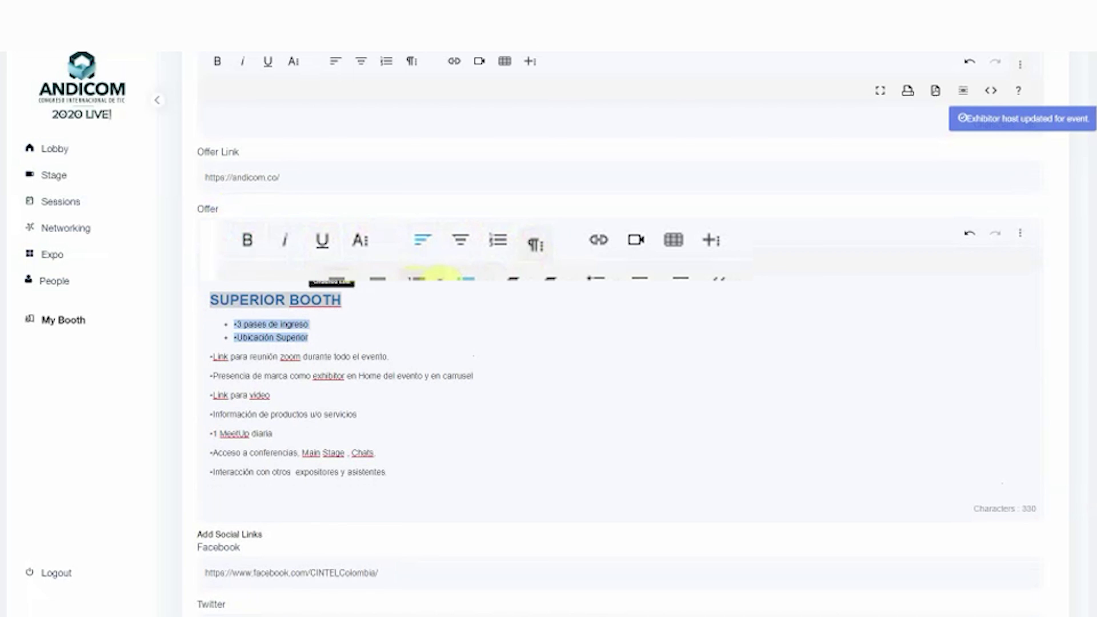
pyautogui.click(969, 235)
pyautogui.click(968, 235)
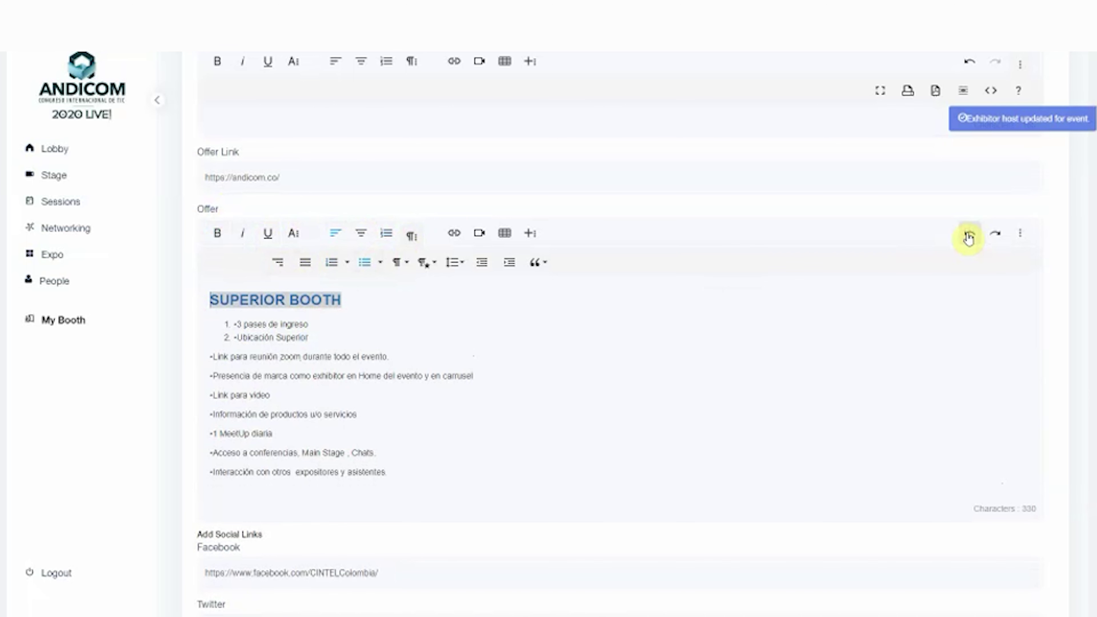
pyautogui.click(968, 235)
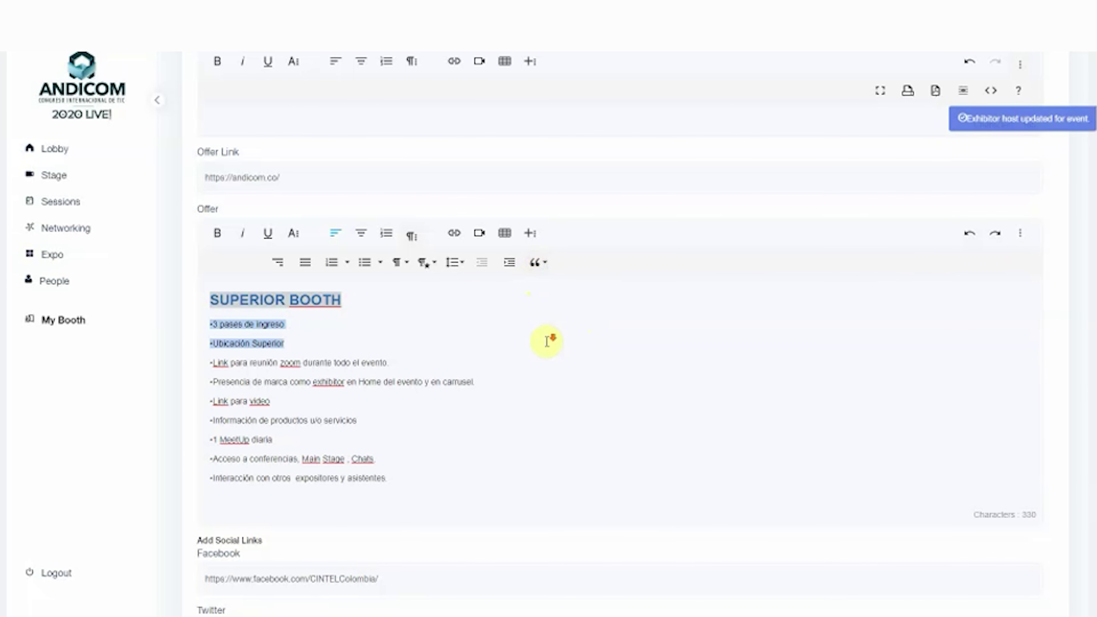
# Step: Highlight the Facebook address in the booth's social links to point out where the company's networks go
pyautogui.scroll(-6, 540, 333)
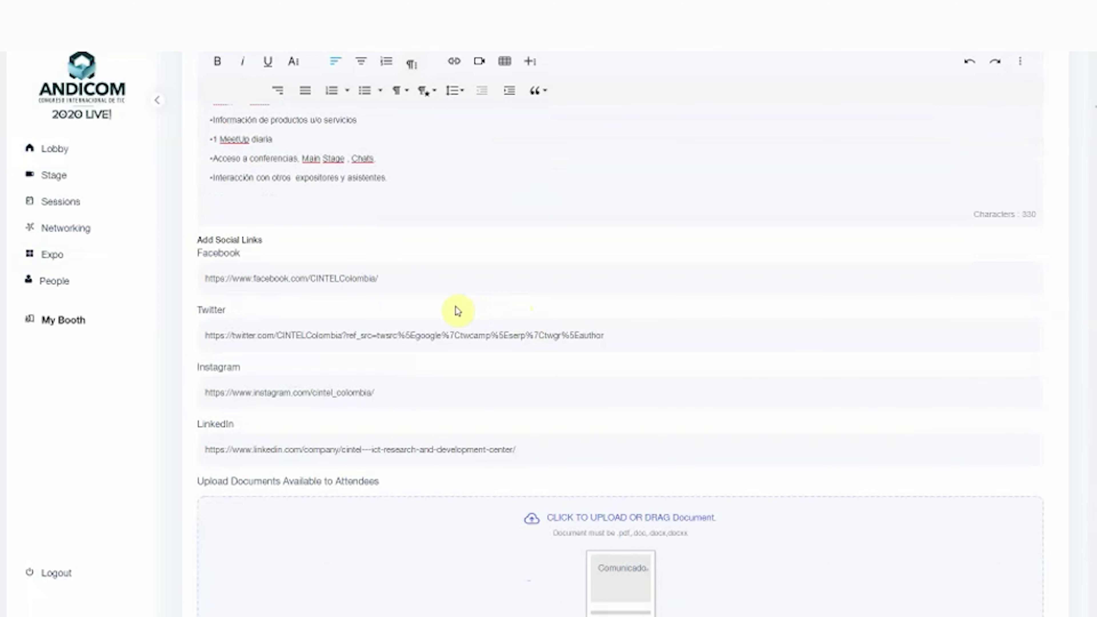
pyautogui.moveTo(411, 281); pyautogui.dragTo(196, 289)
# Step: Open the file chooser for uploading documents available to attendees, then cancel without choosing a file
pyautogui.scroll(-6, 436, 164)
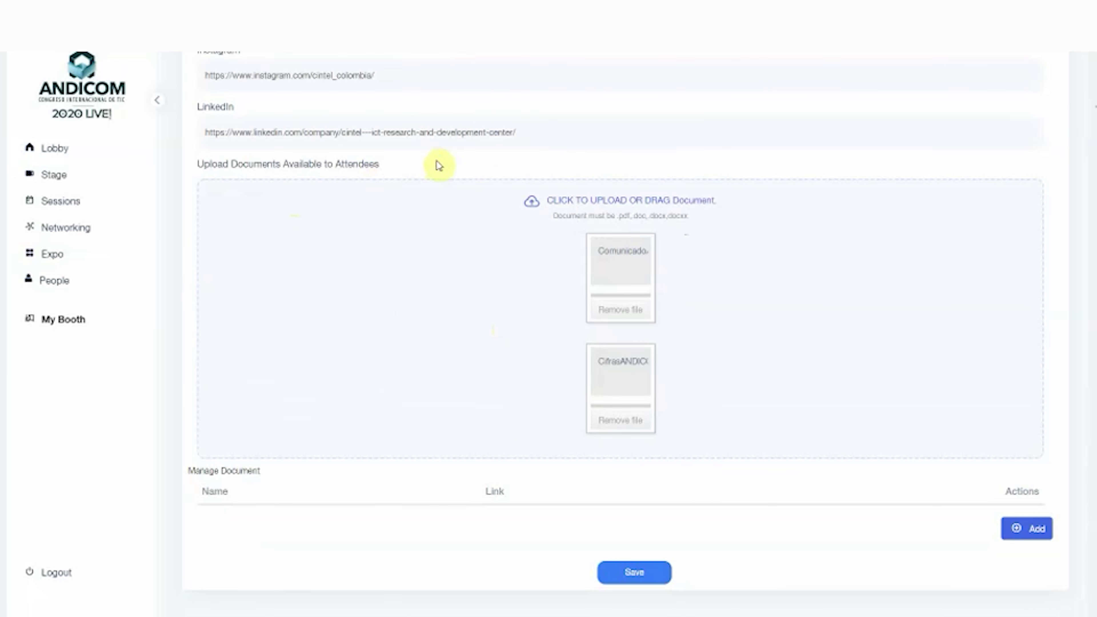
pyautogui.click(562, 164)
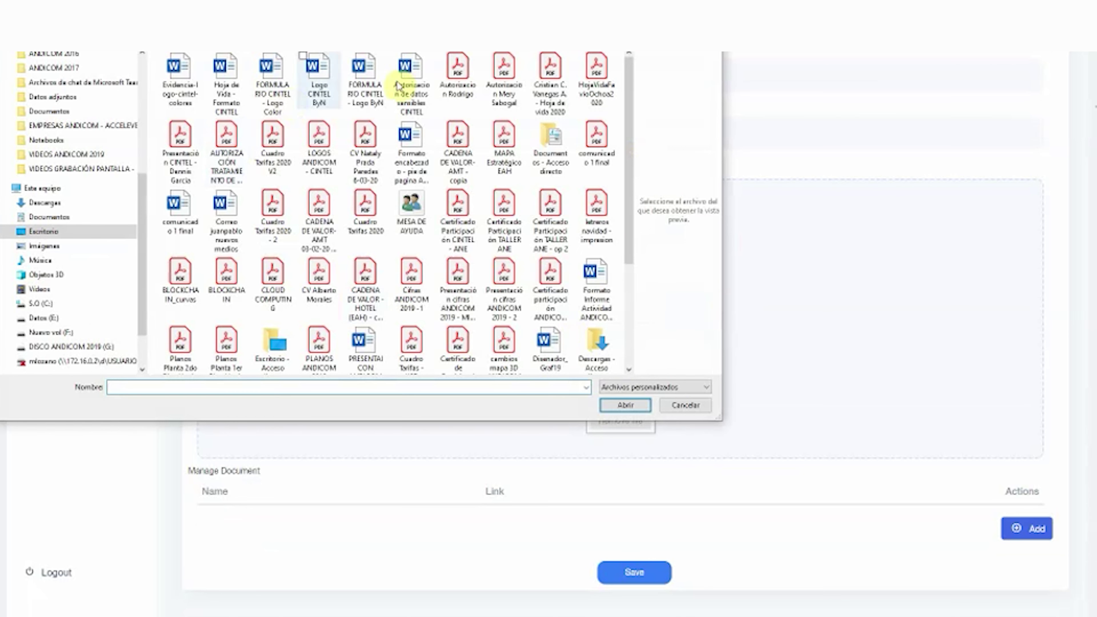
pyautogui.click(686, 405)
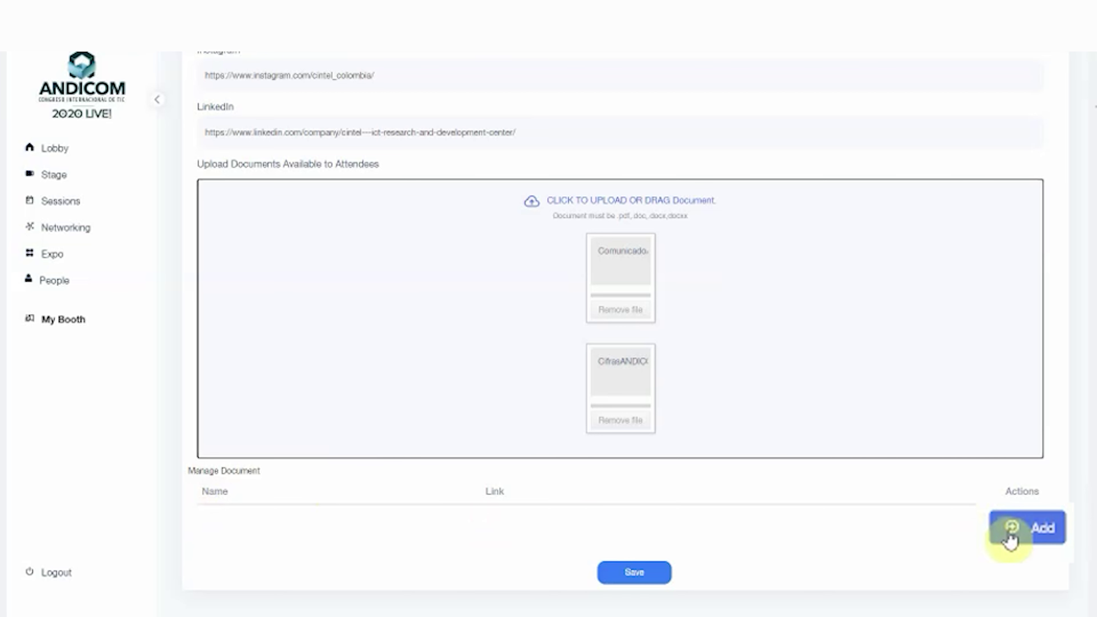
# Step: Start a new Manage Document entry, try submitting it empty, and point out its Document Name and Document link fields
pyautogui.click(1036, 538)
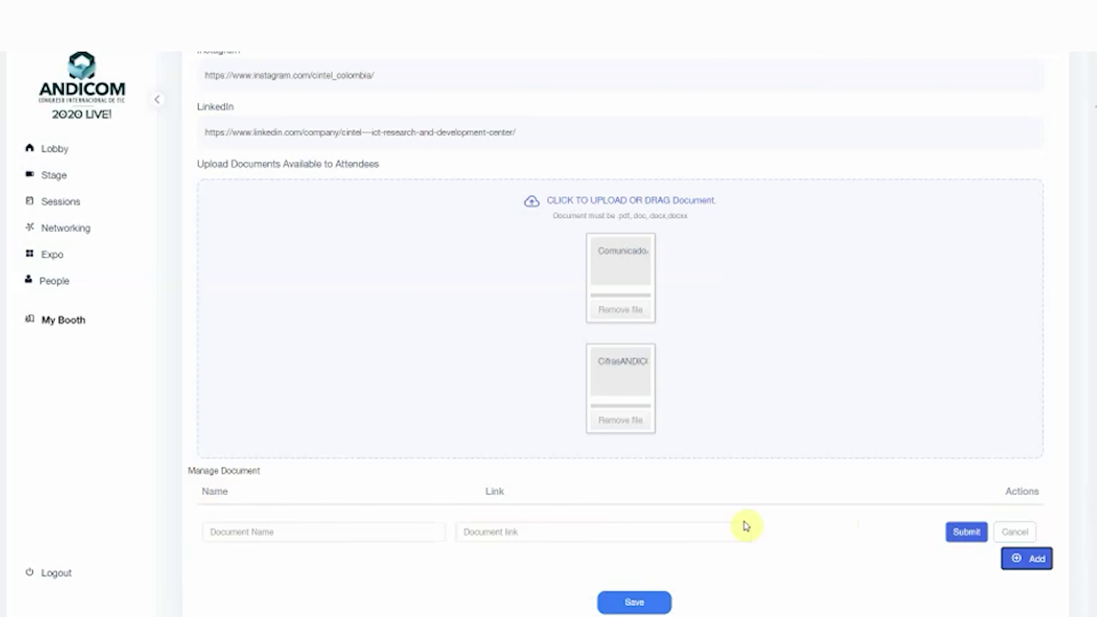
pyautogui.click(957, 535)
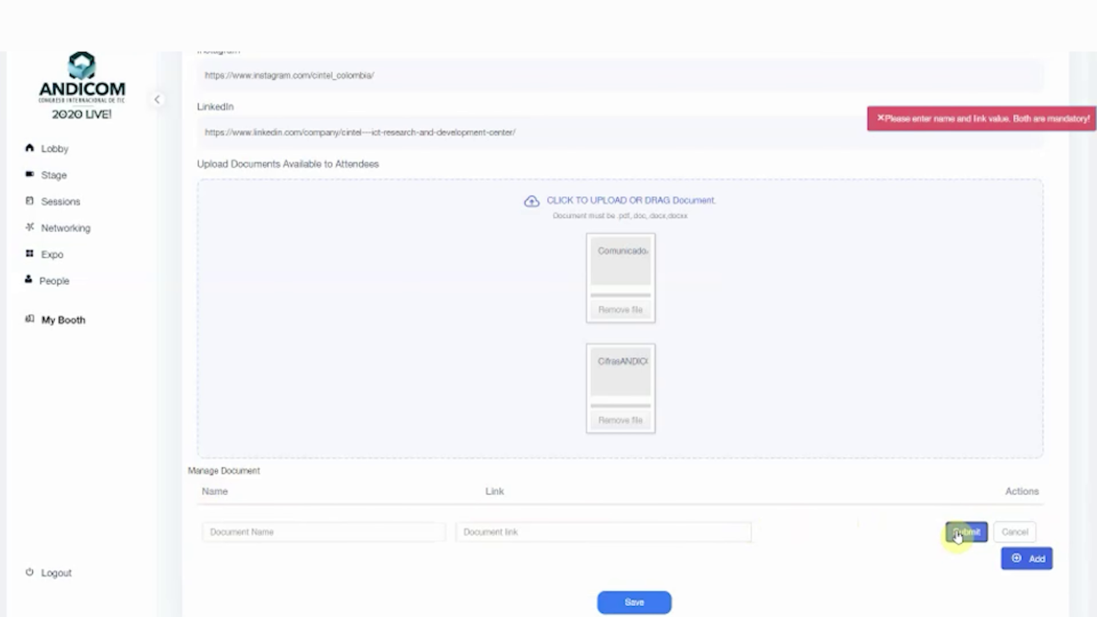
pyautogui.click(354, 536)
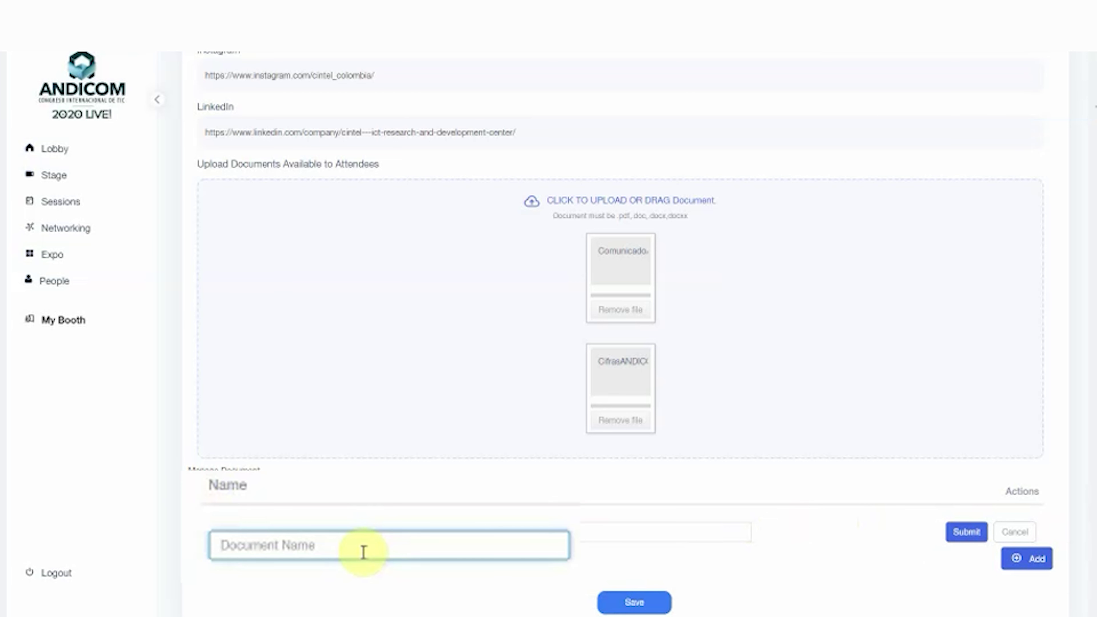
pyautogui.press('Tab')
pyautogui.click(384, 548)
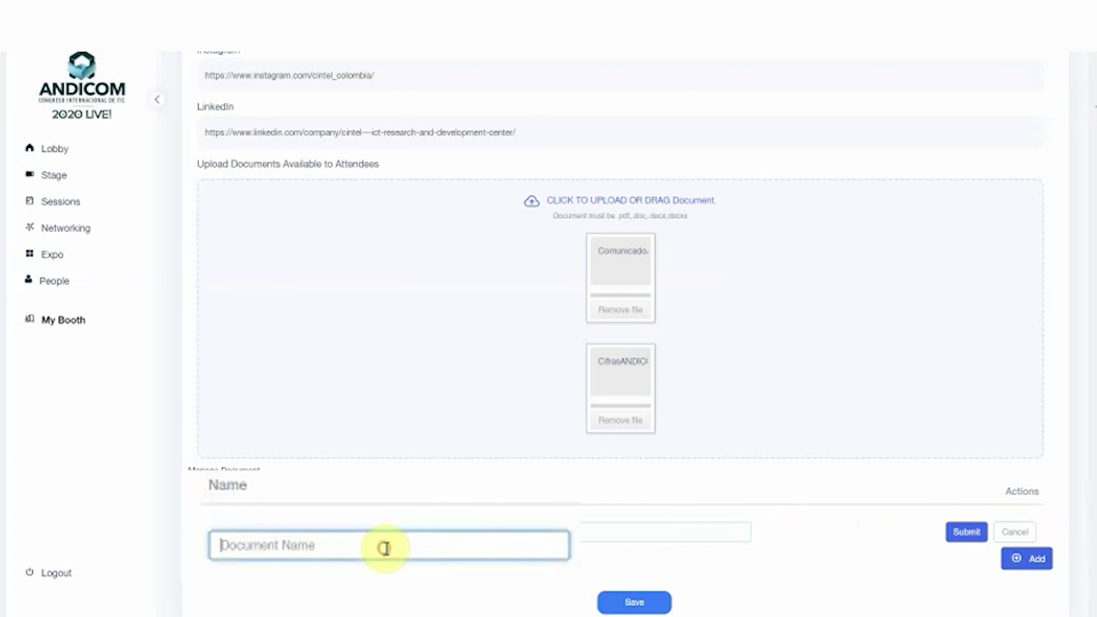
pyautogui.press('Tab')
pyautogui.click(465, 547)
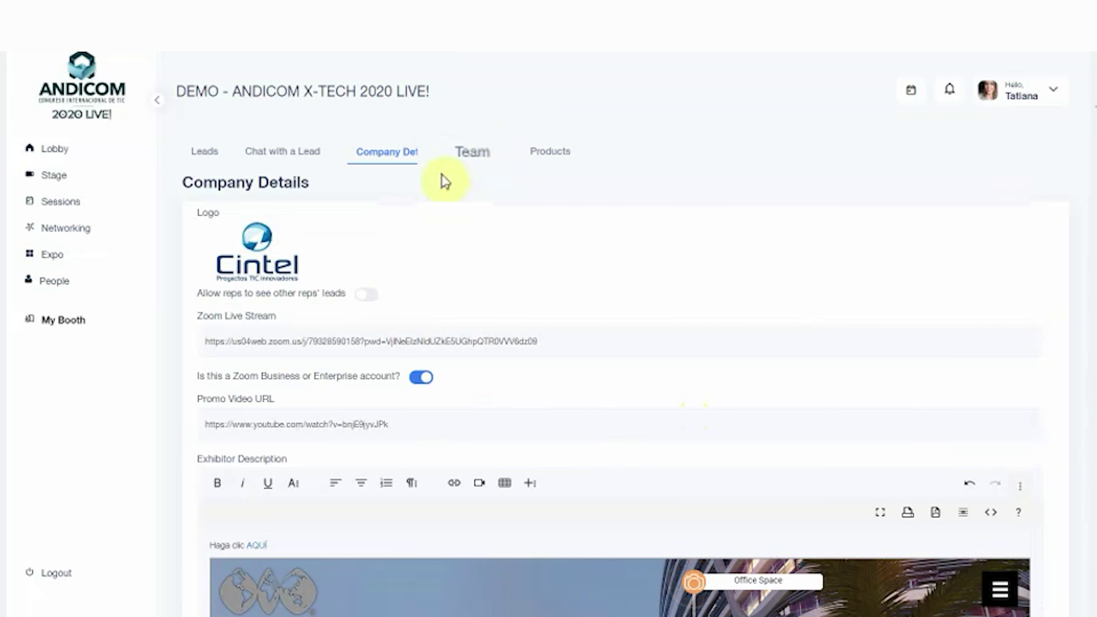
# Step: Open the booth's Team page with its staff list
pyautogui.click(465, 162)
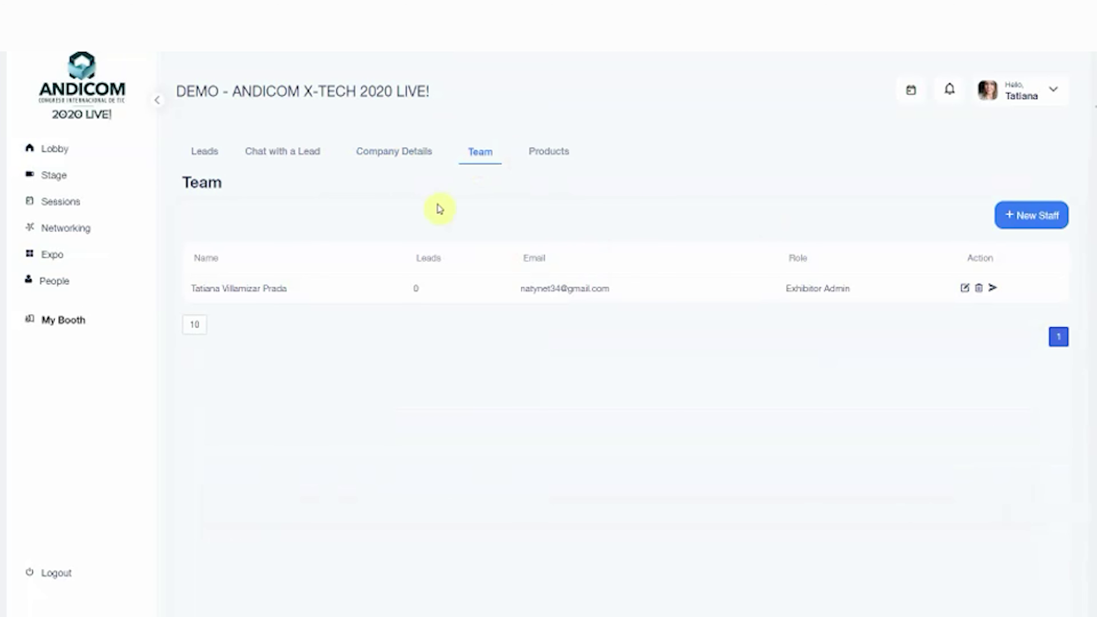